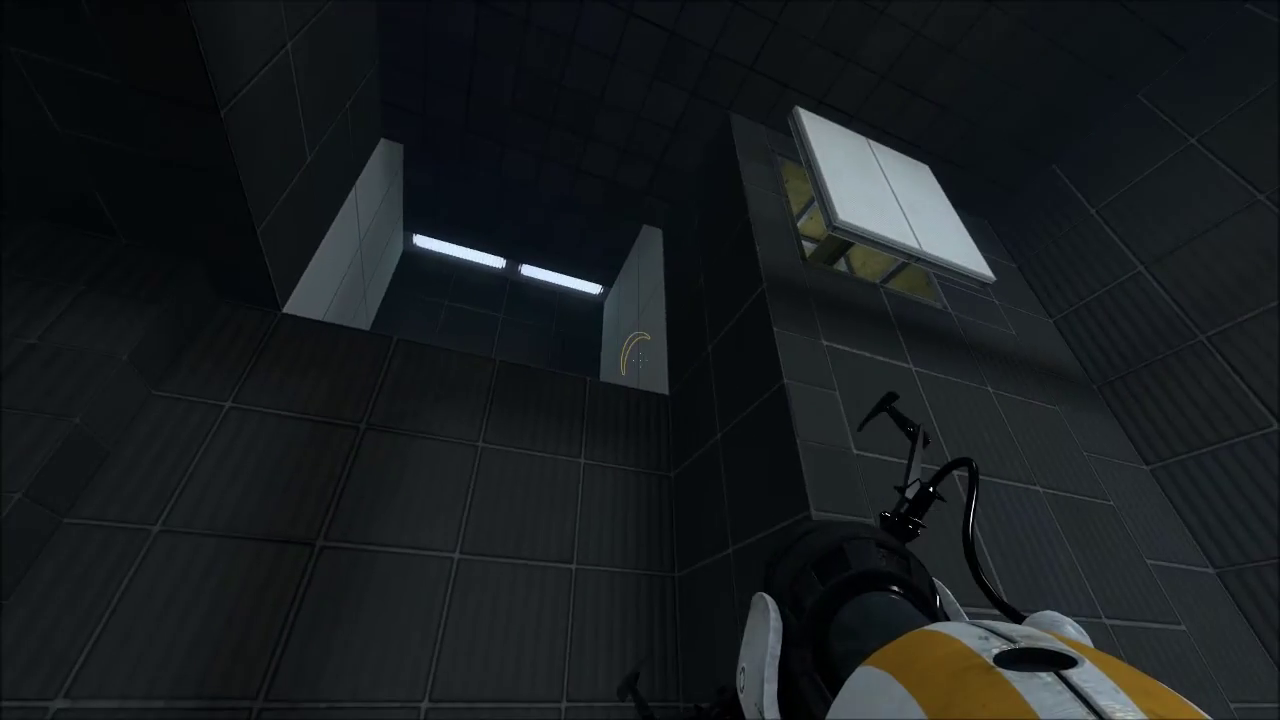
# - Drop through portals on the high and floor panels, then set a portal beside the floor button
pyautogui.click(640, 360)
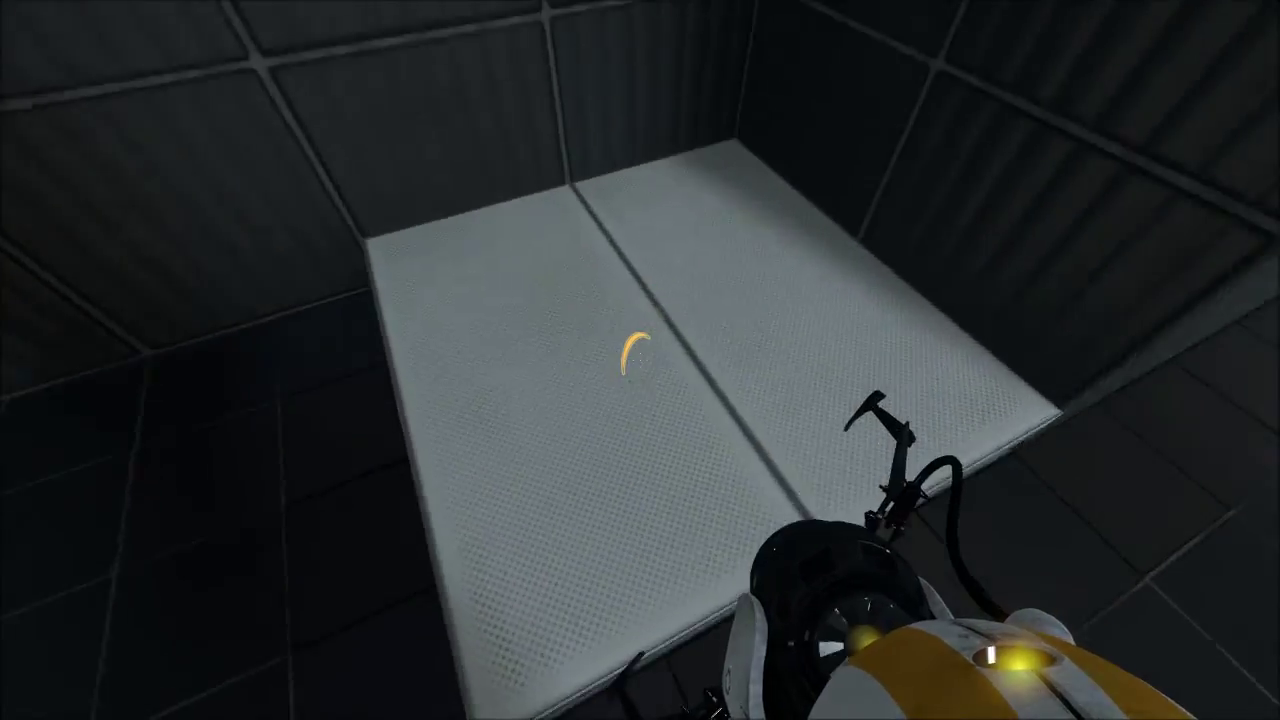
pyautogui.rightClick(640, 360)
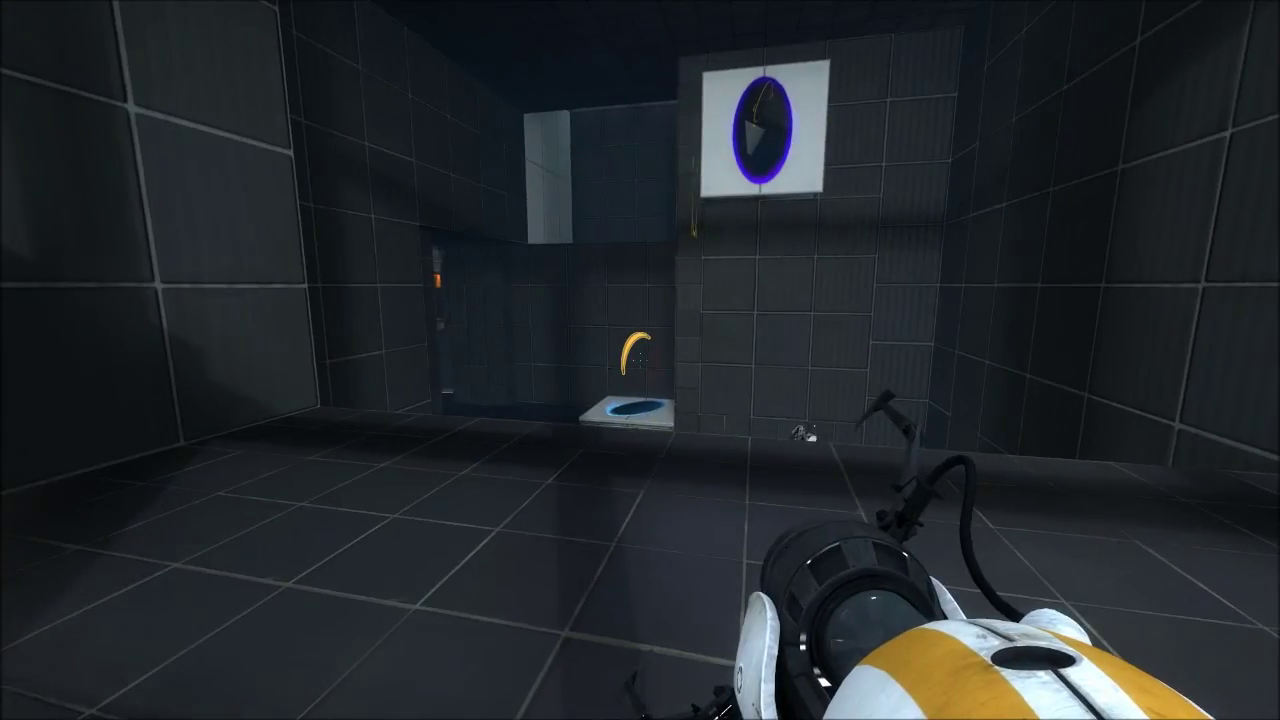
pyautogui.click(640, 360)
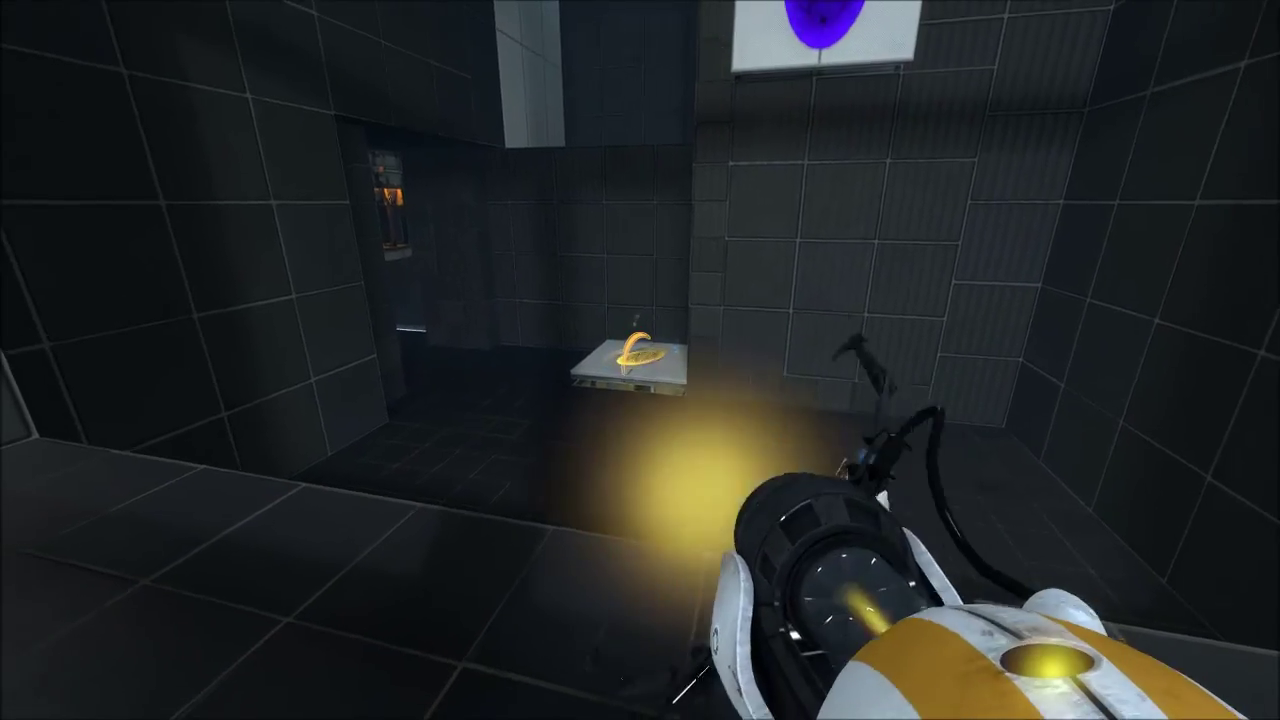
# - Place portals near the partner's button and on the high wall panel to cross toward the exit
pyautogui.click(640, 360)
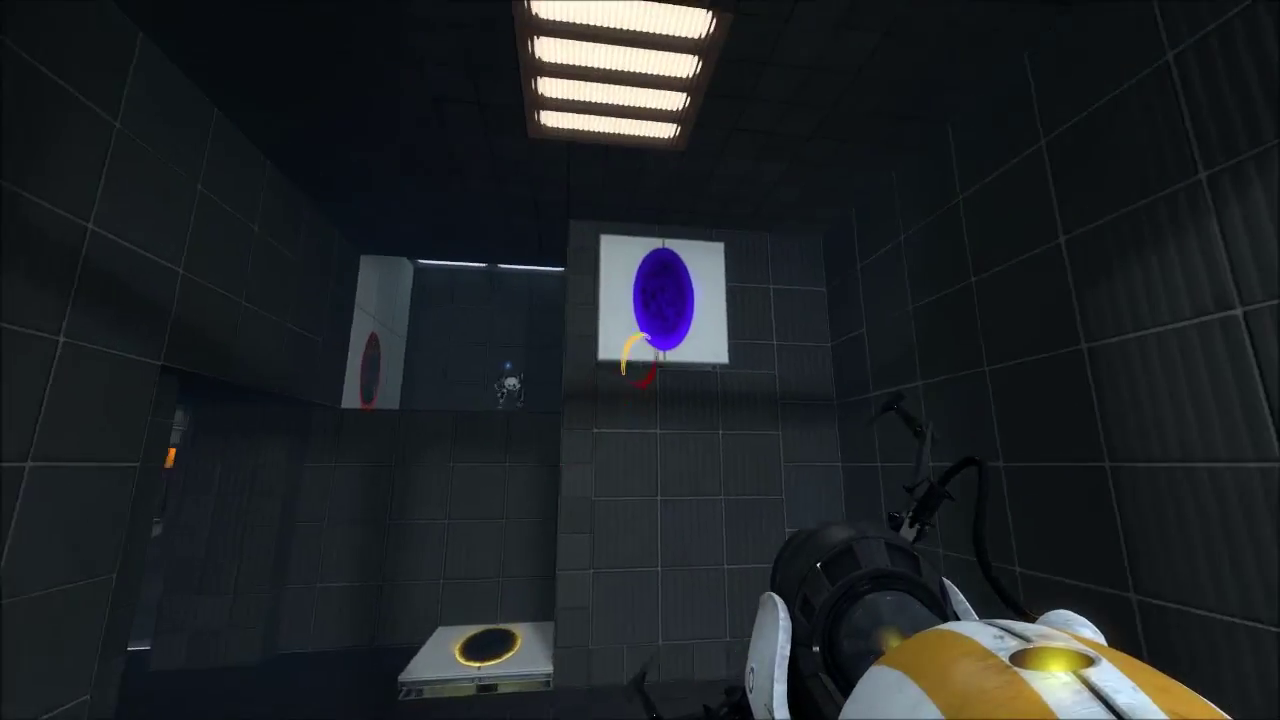
pyautogui.rightClick(640, 360)
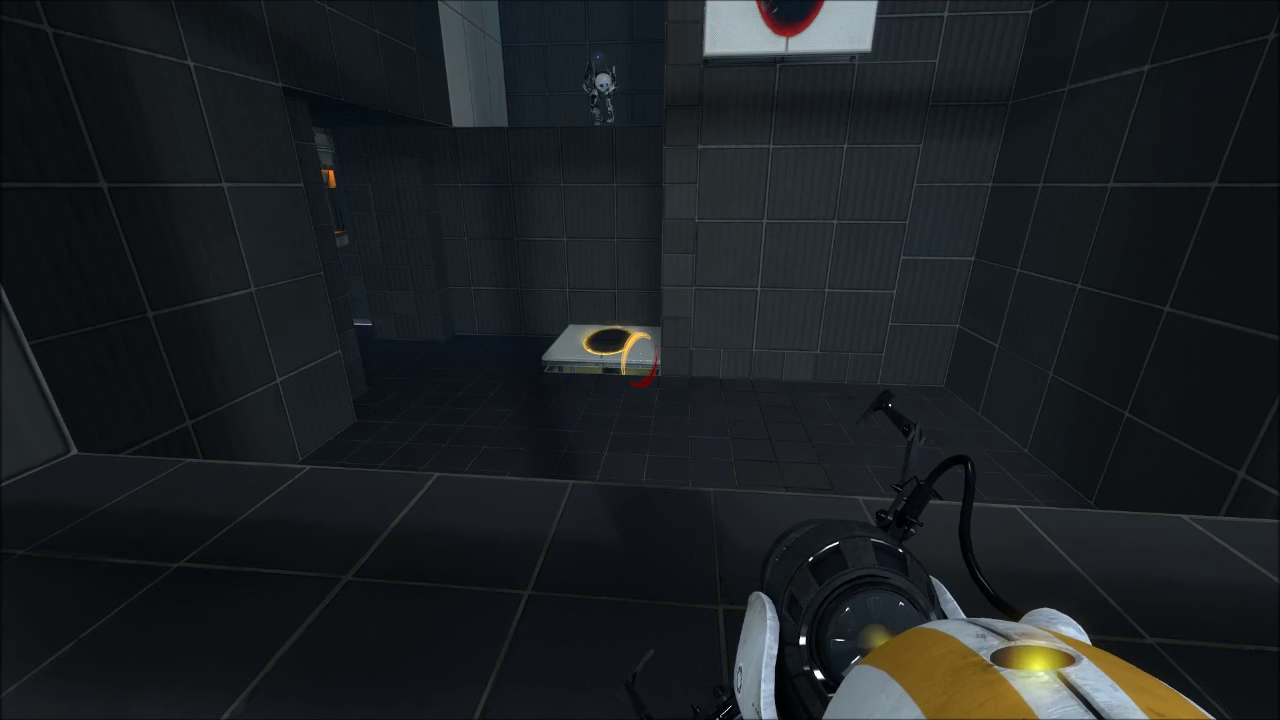
pyautogui.rightClick(640, 360)
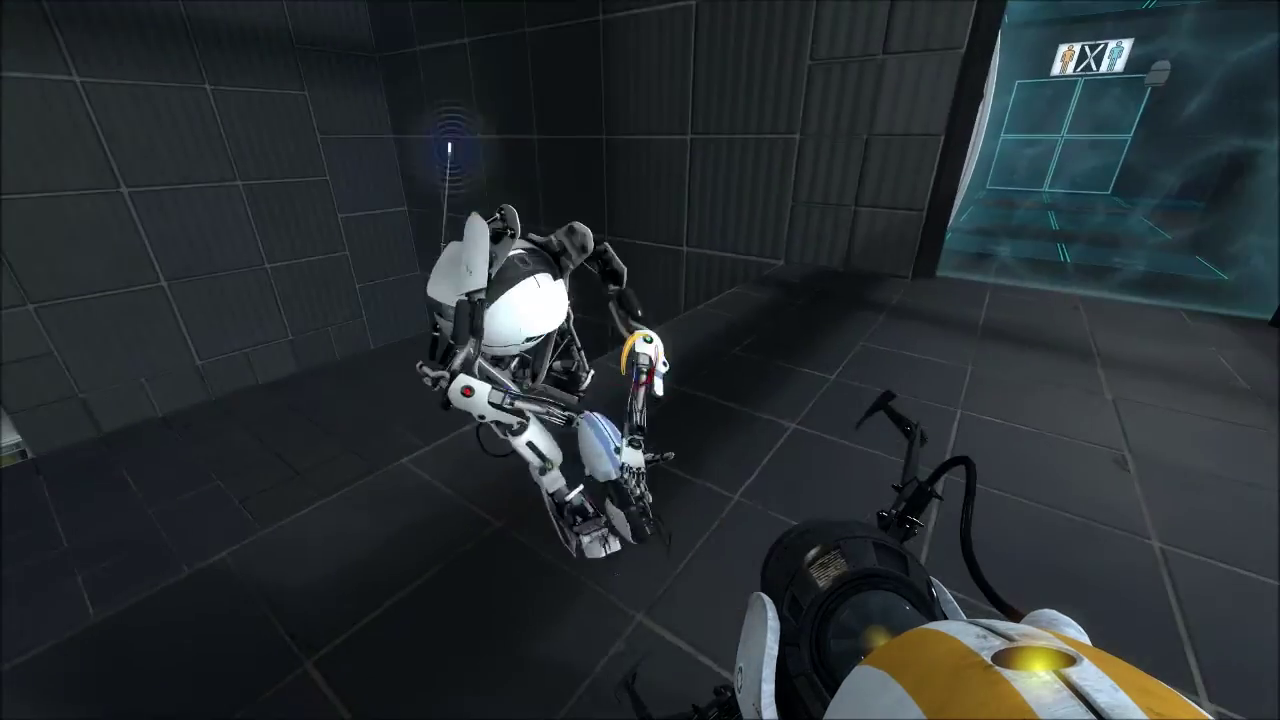
# - Walk through the exit door, over the glowing tiles and corridor, into the large chamber
pyautogui.press('w')
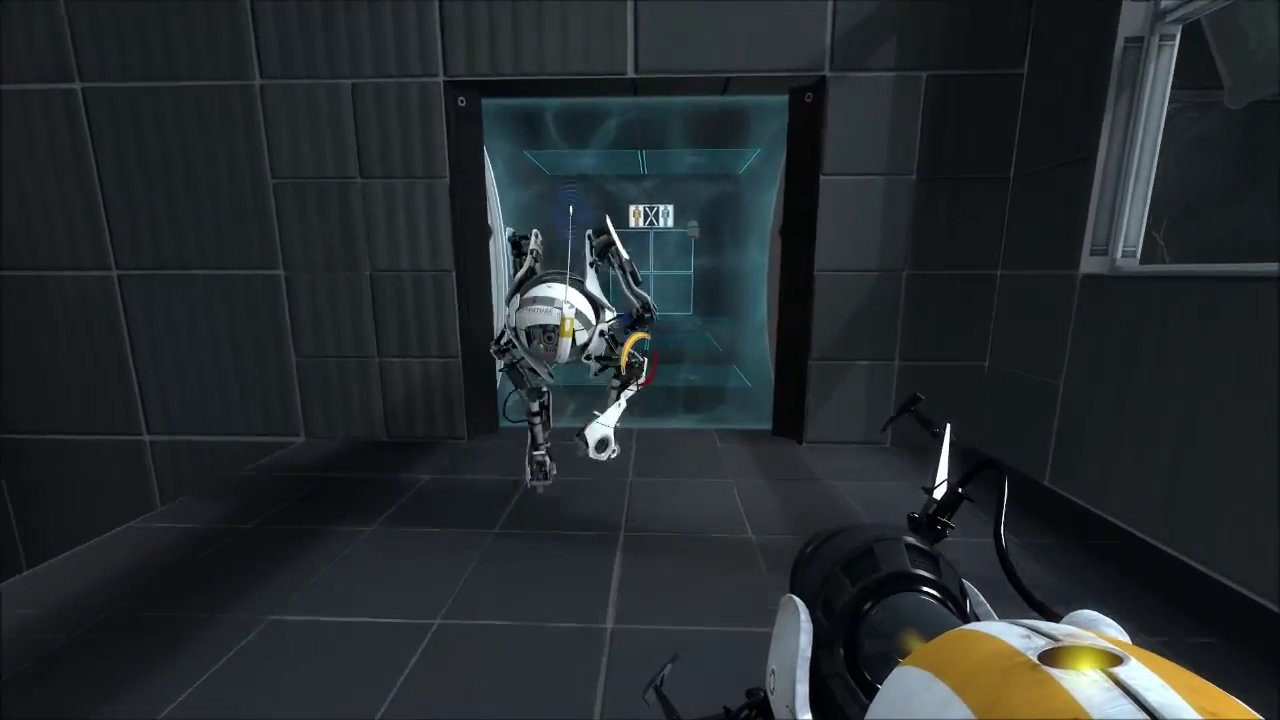
pyautogui.press('w')
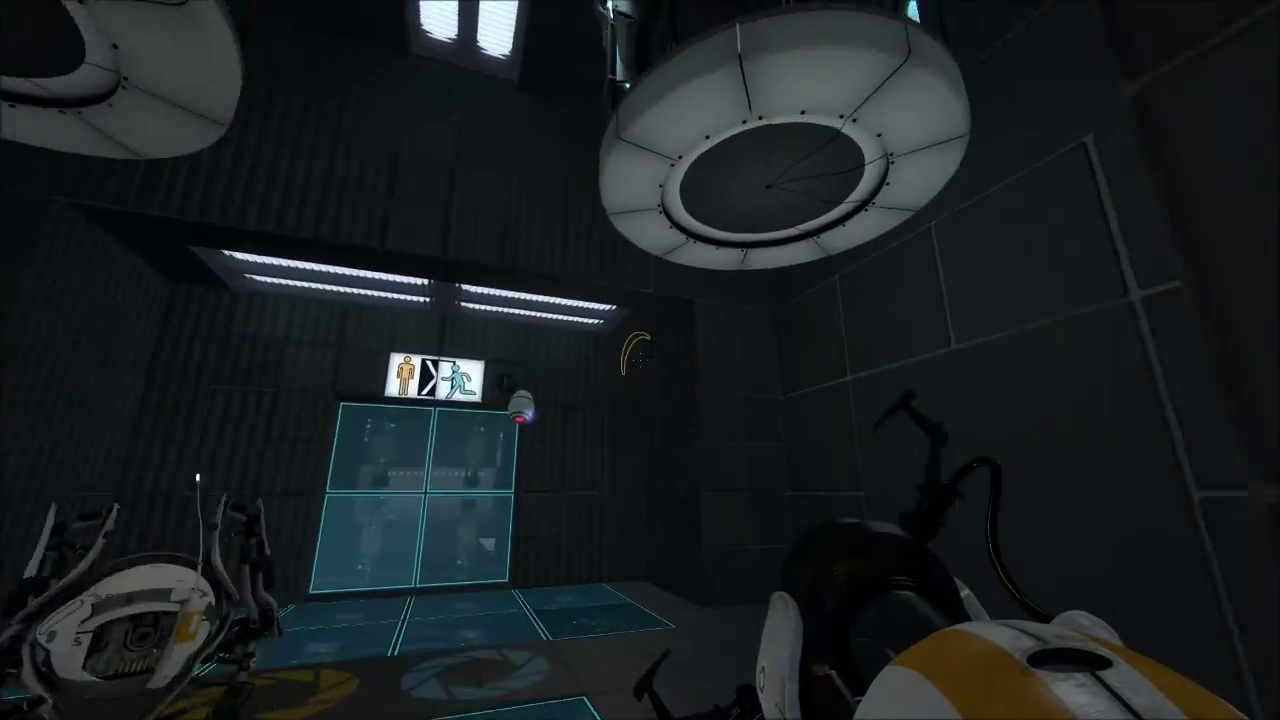
pyautogui.press('w')
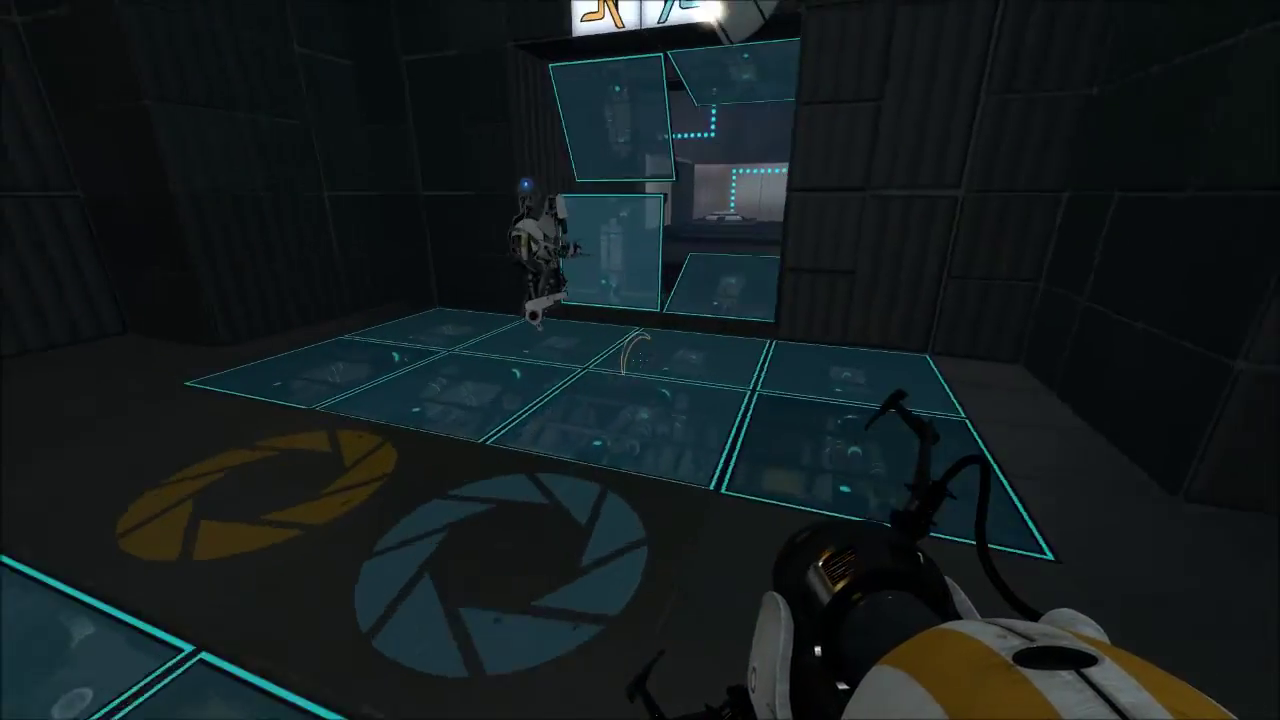
pyautogui.press('w')
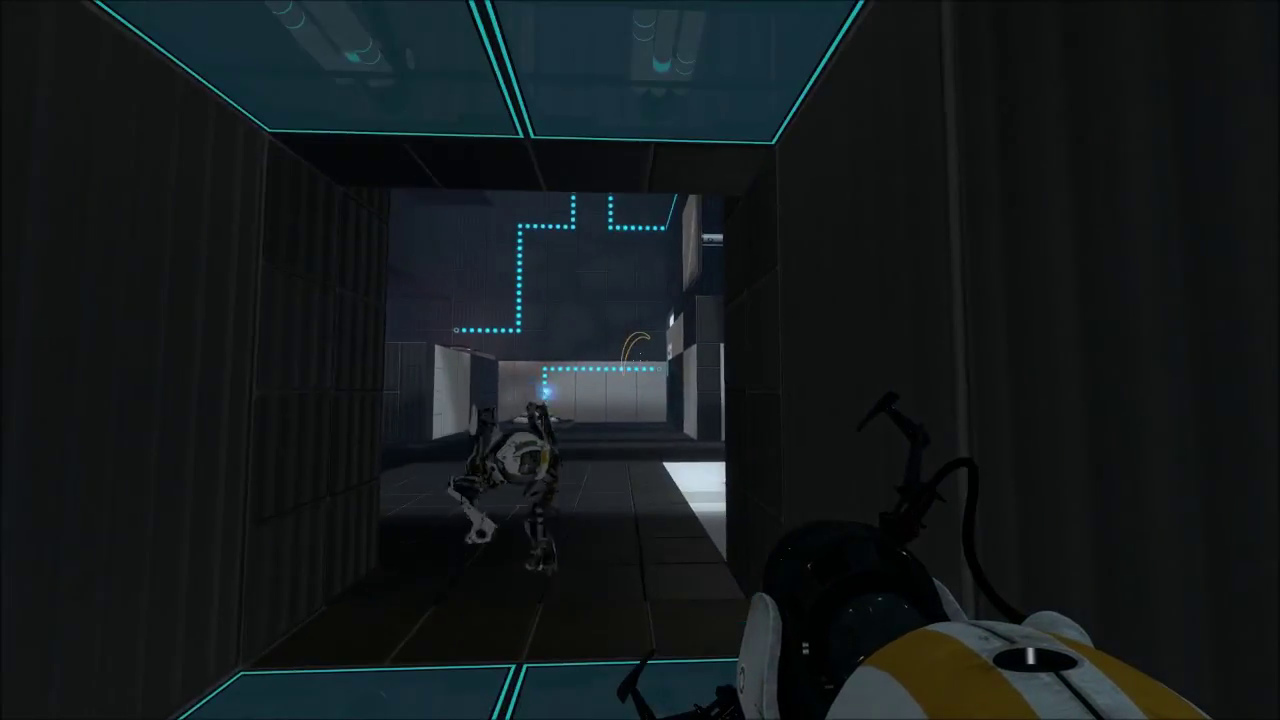
pyautogui.press('w')
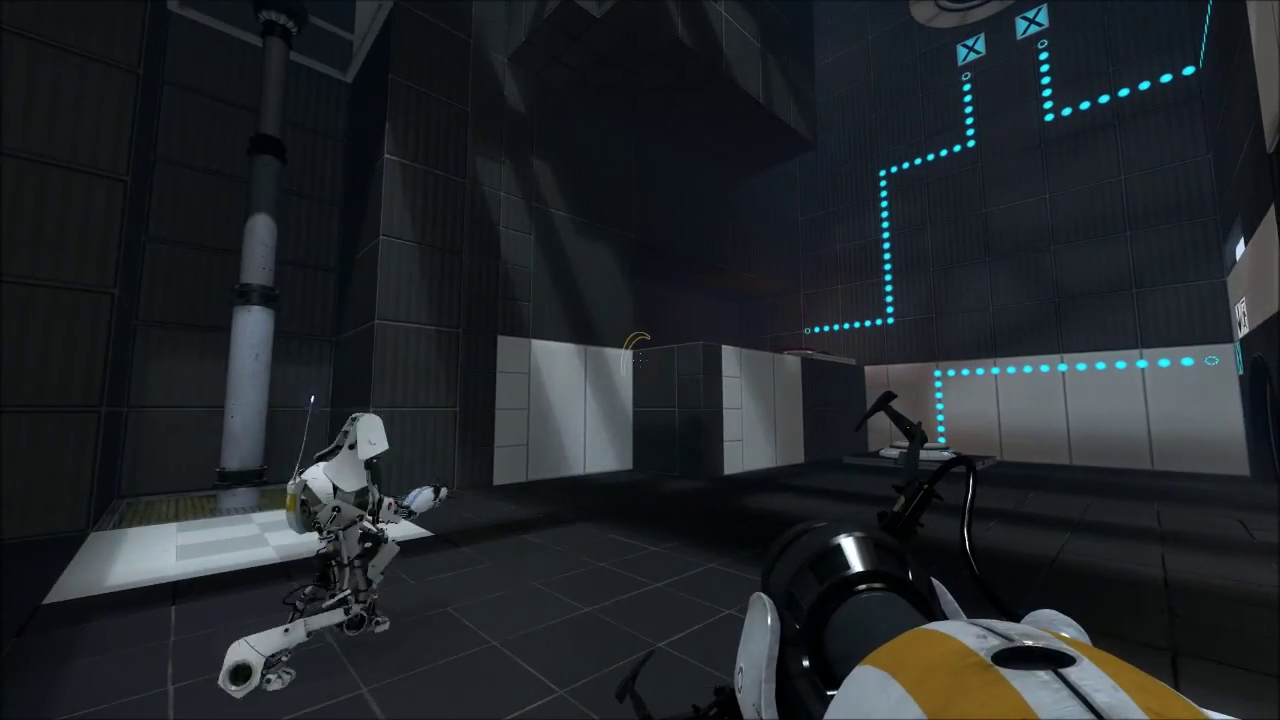
pyautogui.press('w')
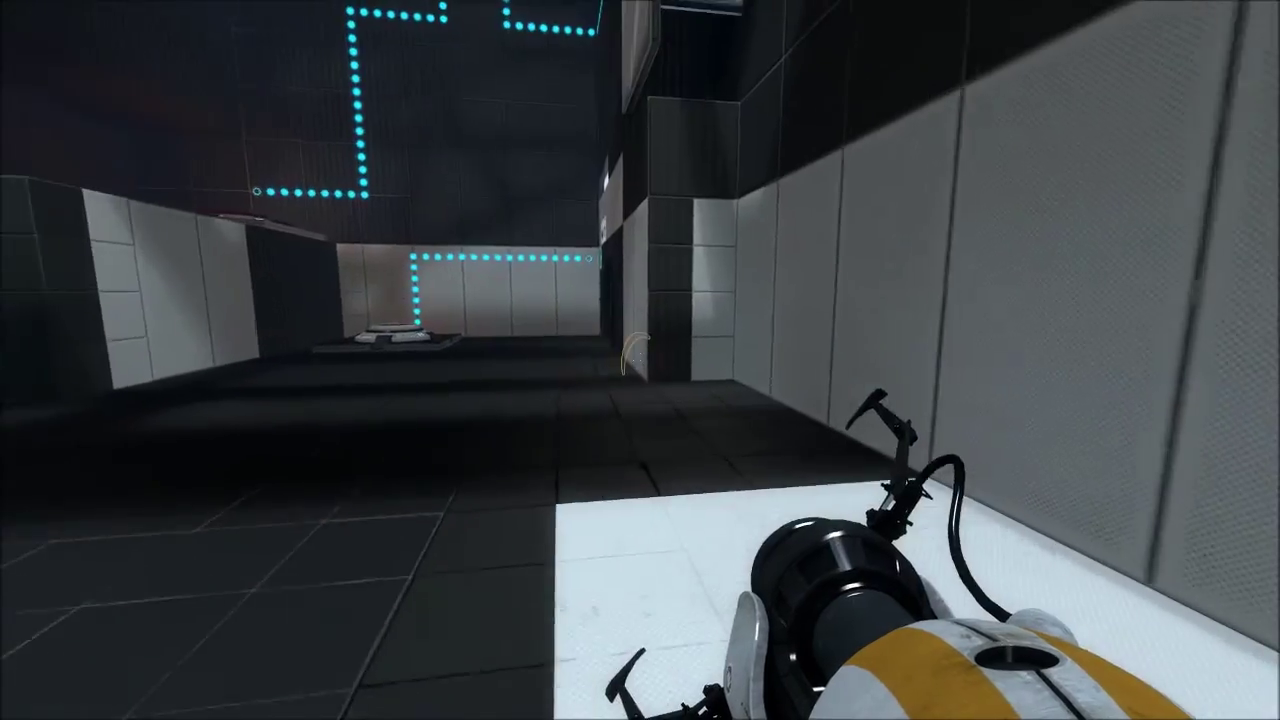
# - Walk through the blue wall portal onto the high ledge and survey the chamber
pyautogui.press('w')
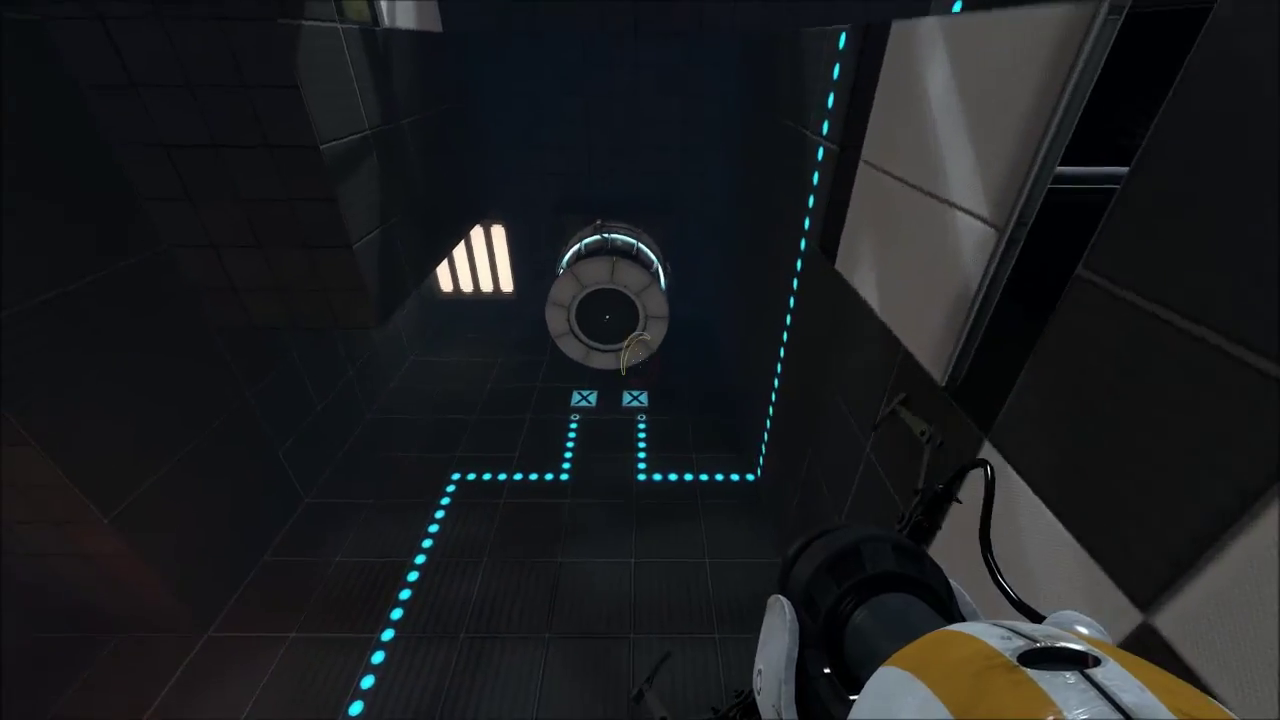
pyautogui.press('w')
pyautogui.press('w')
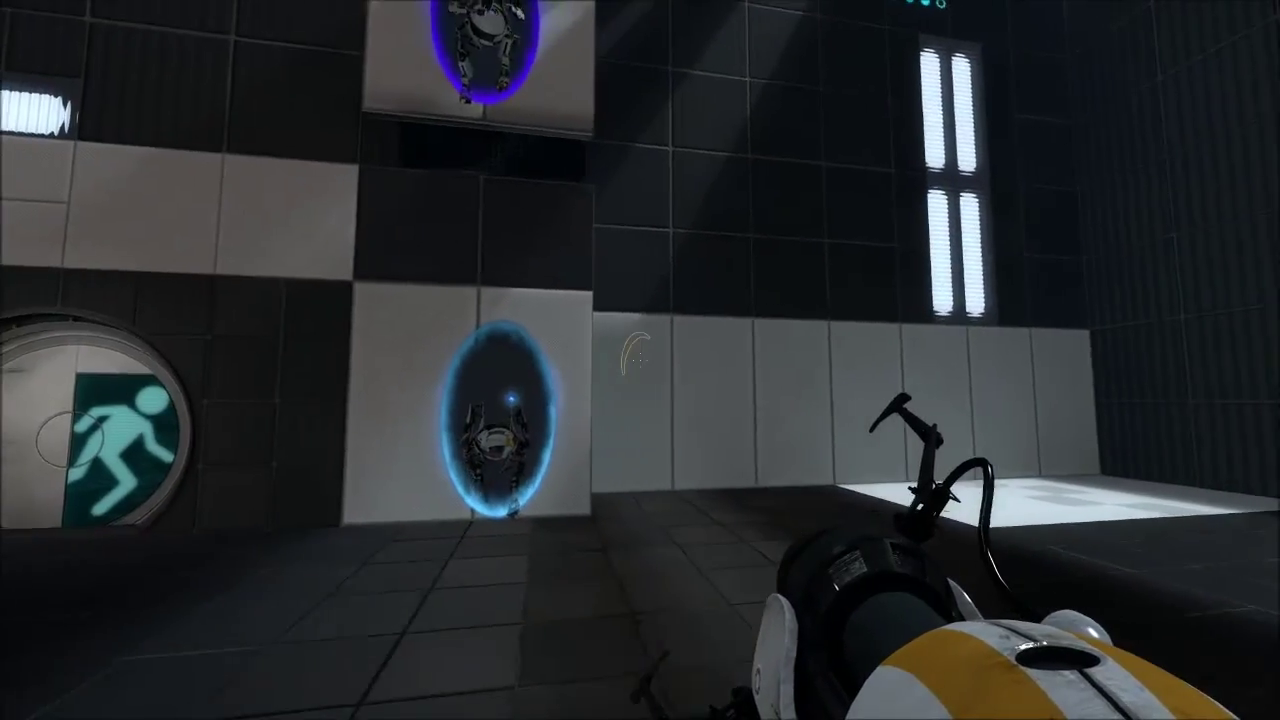
pyautogui.press('w')
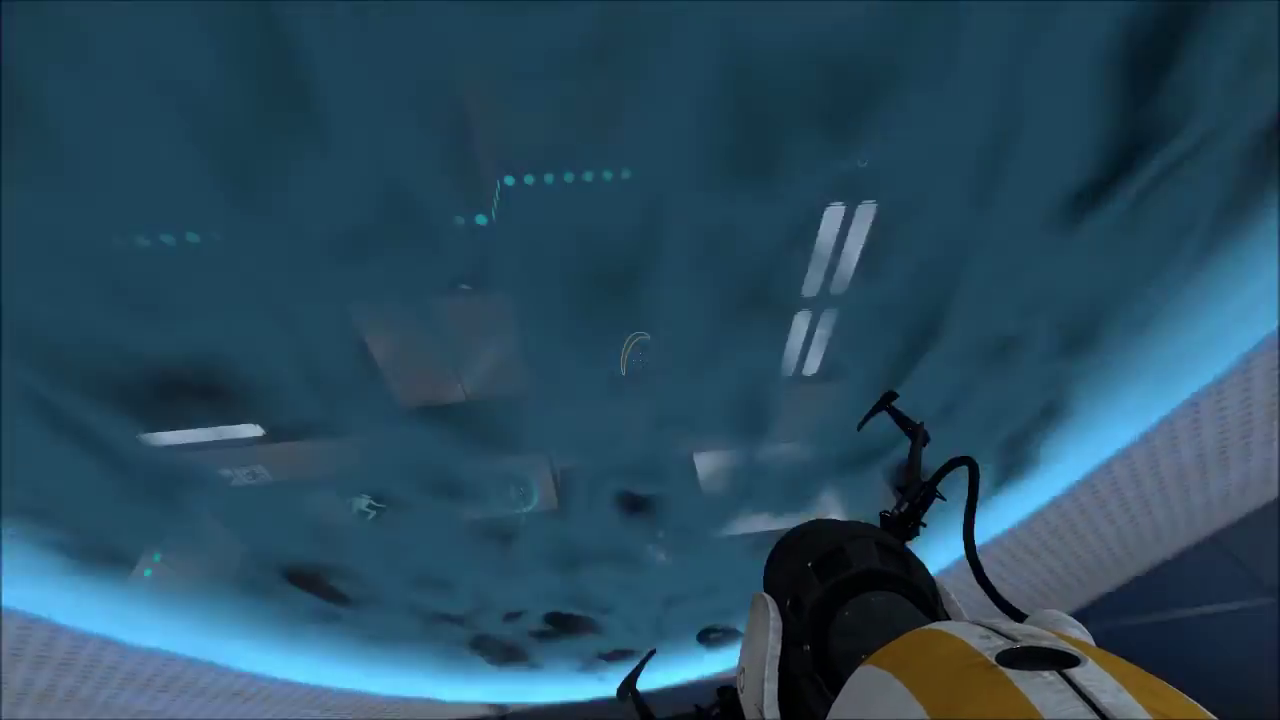
pyautogui.press('w')
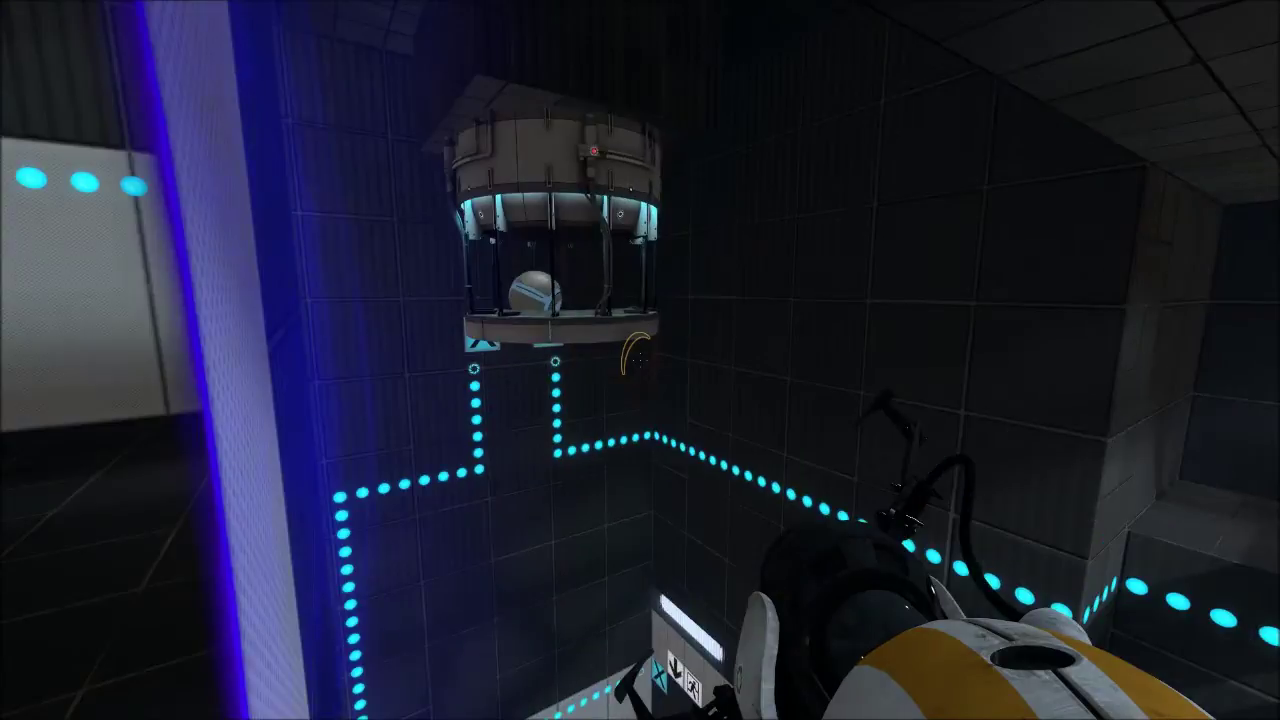
pyautogui.press('w')
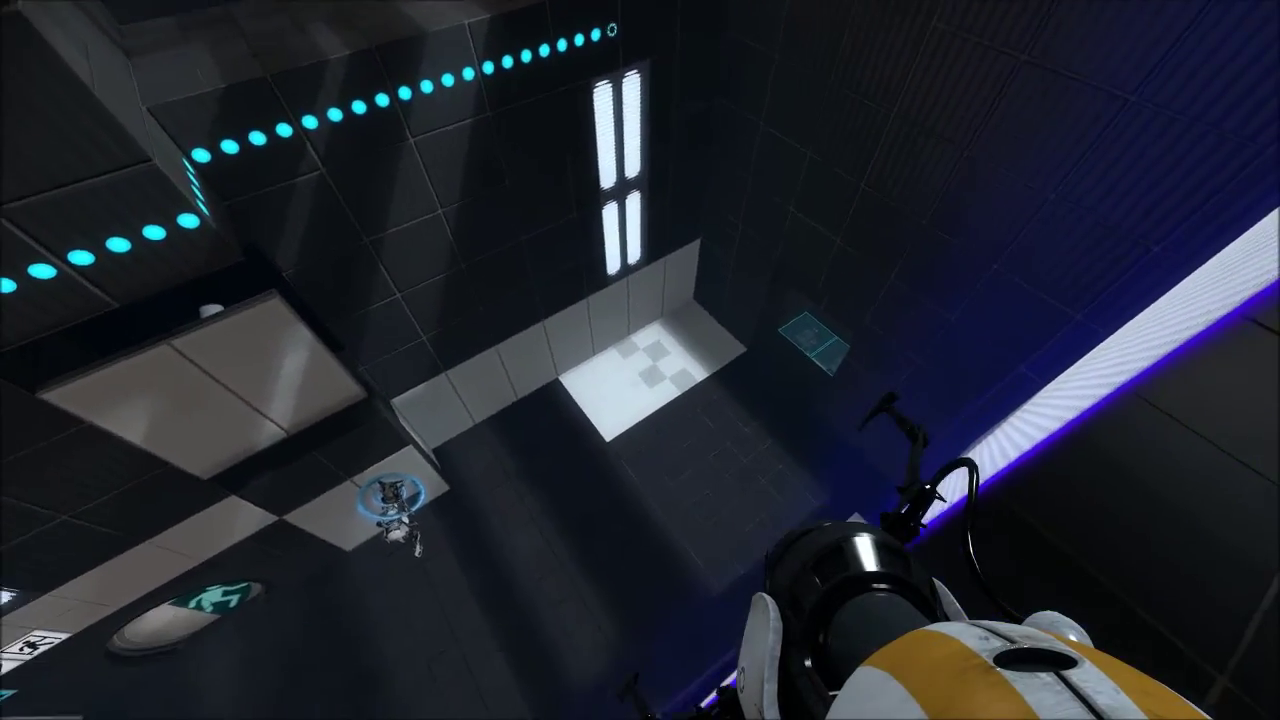
pyautogui.press('w')
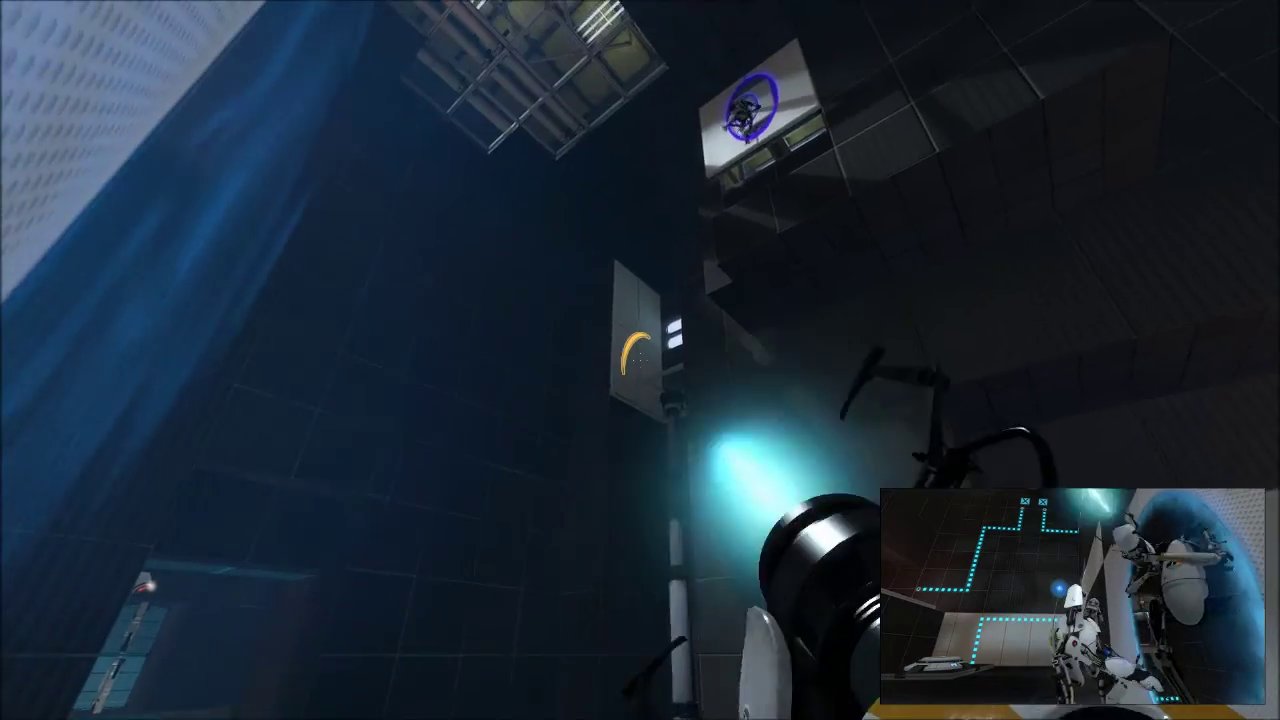
# - Put portals on the high wall panel and the white wall panel, then step through
pyautogui.rightClick(640, 360)
pyautogui.press('w')
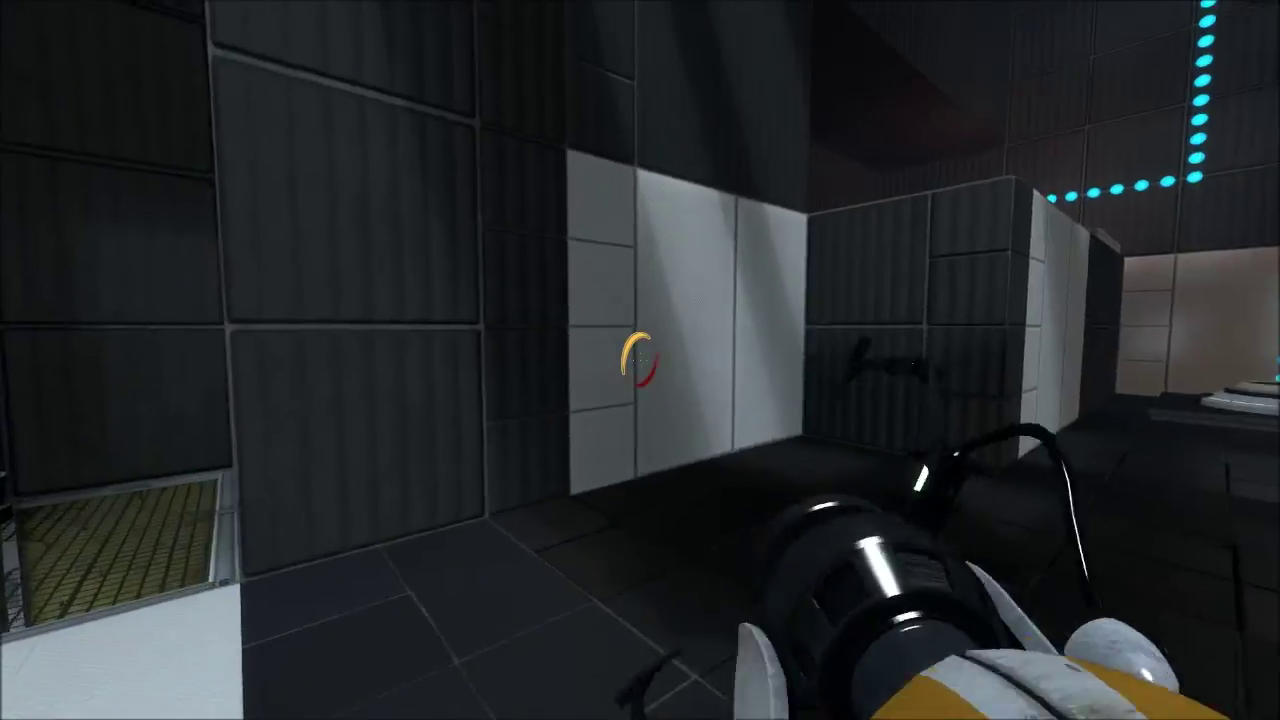
pyautogui.click(640, 360)
pyautogui.press('w')
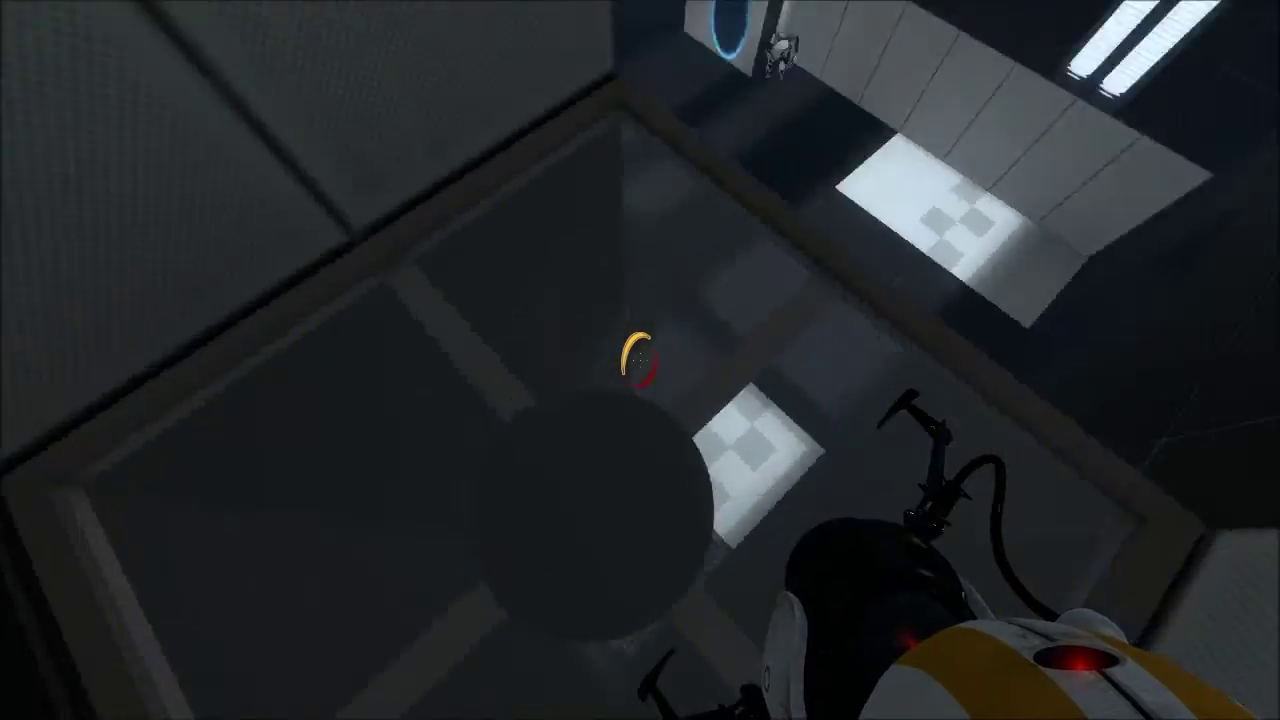
pyautogui.press('w')
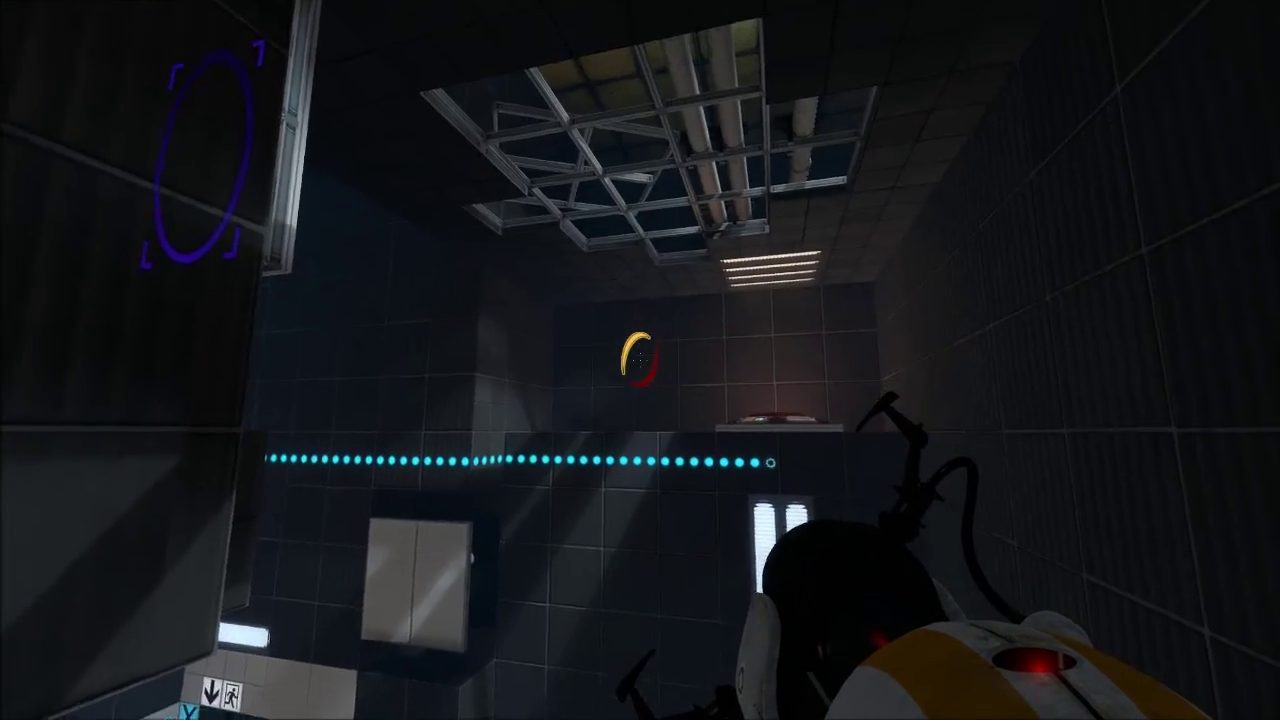
pyautogui.moveTo(640, 360); pyautogui.dragTo(640, 500)
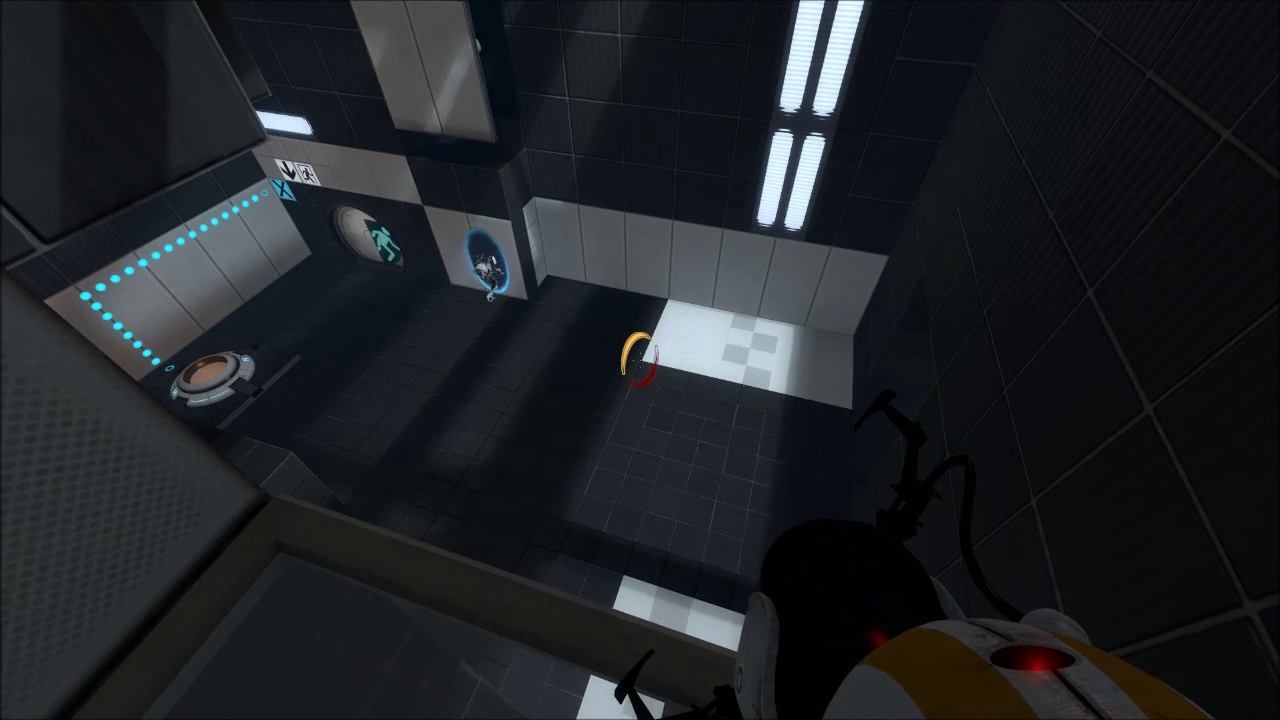
pyautogui.moveTo(640, 500); pyautogui.dragTo(640, 150)
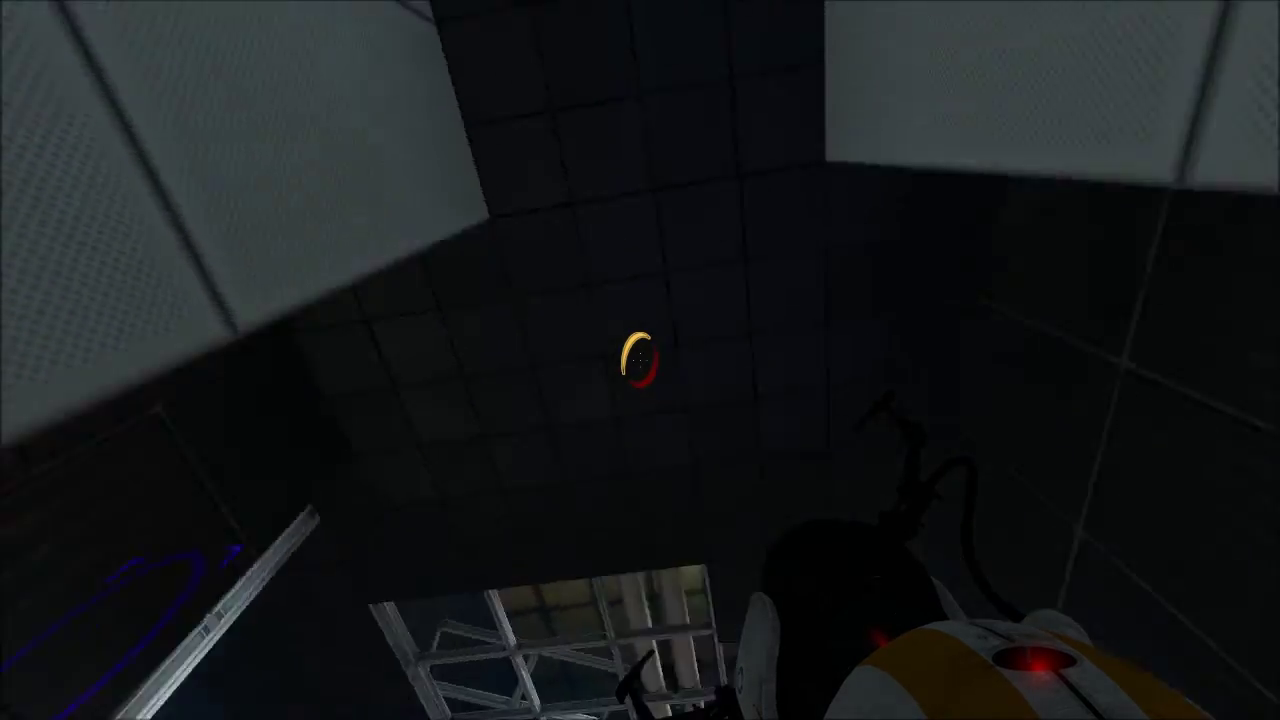
# - Jump through a portal into the lower chamber and put a blue portal on its floor panel
pyautogui.click(640, 360)
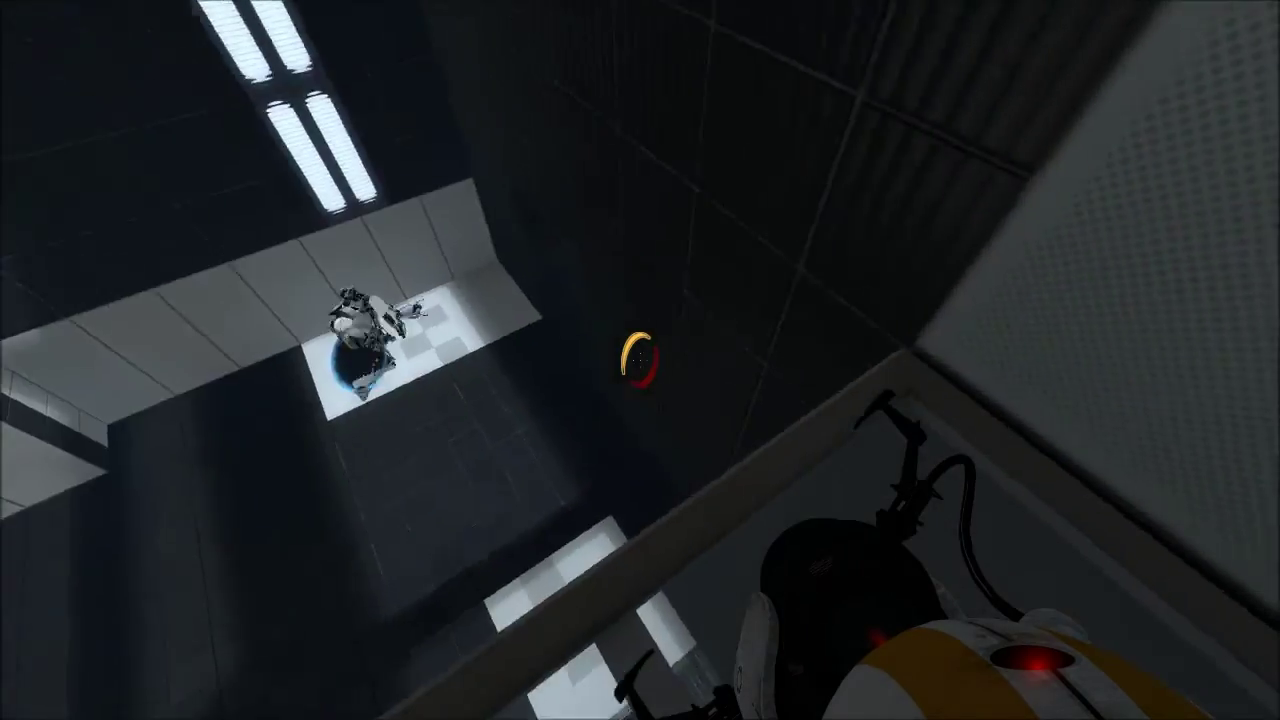
pyautogui.click(640, 360)
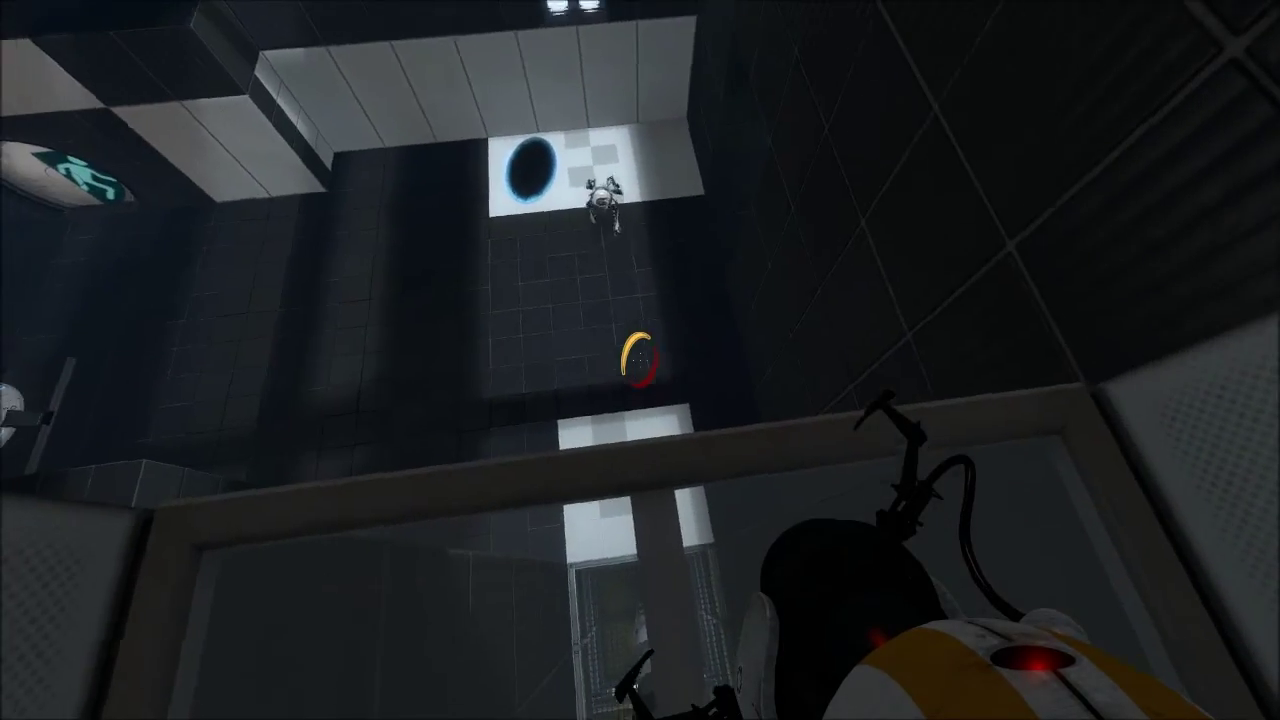
pyautogui.moveTo(640, 360); pyautogui.dragTo(500, 420)
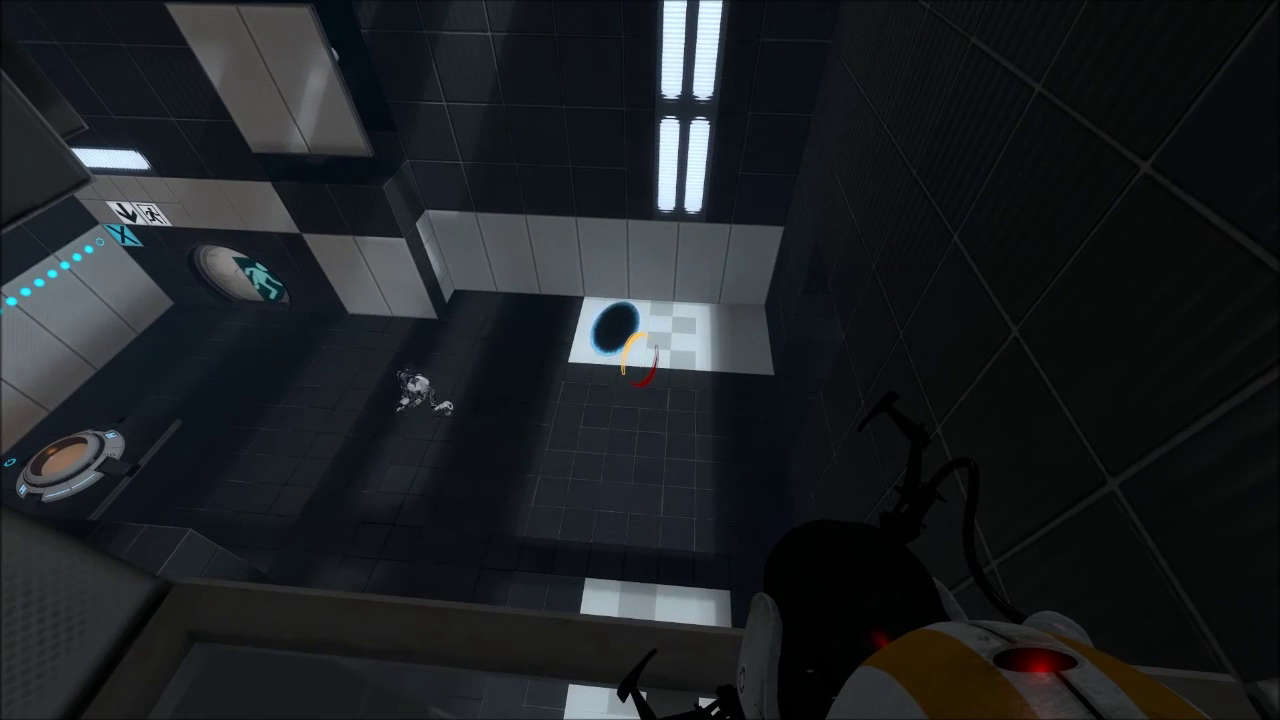
pyautogui.press('w')
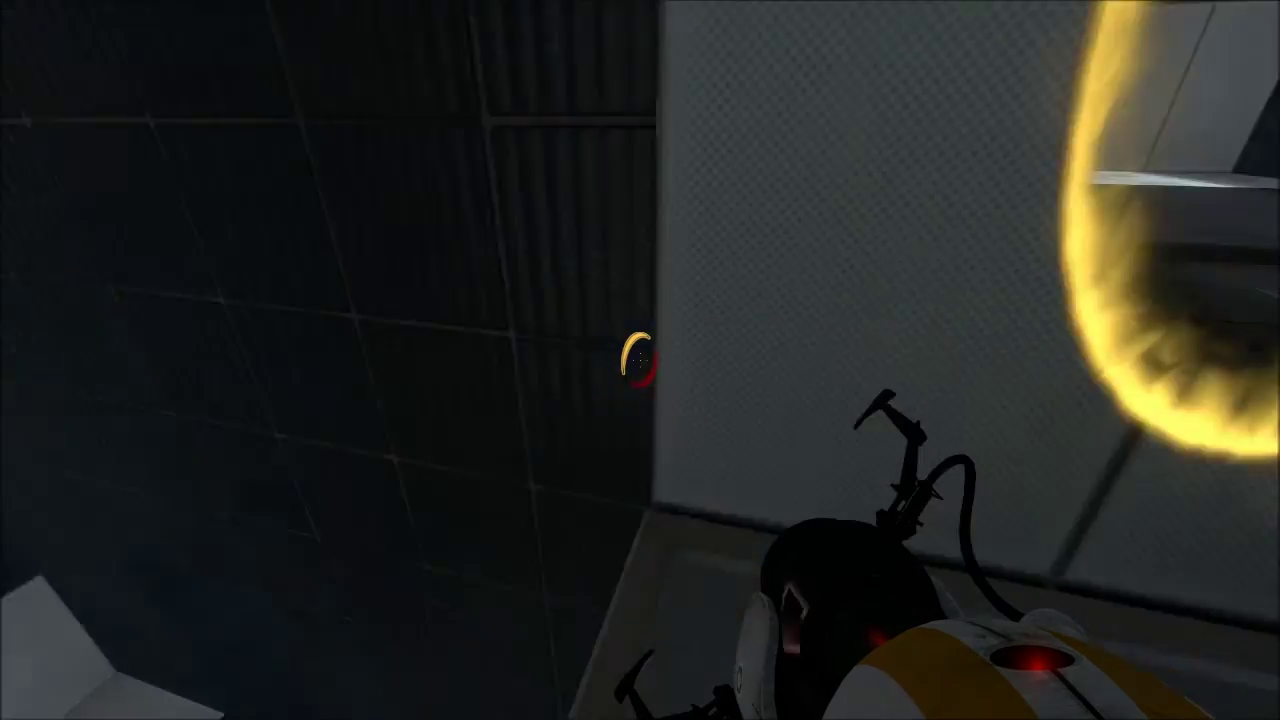
pyautogui.moveTo(640, 360); pyautogui.dragTo(640, 500)
pyautogui.click(640, 360)
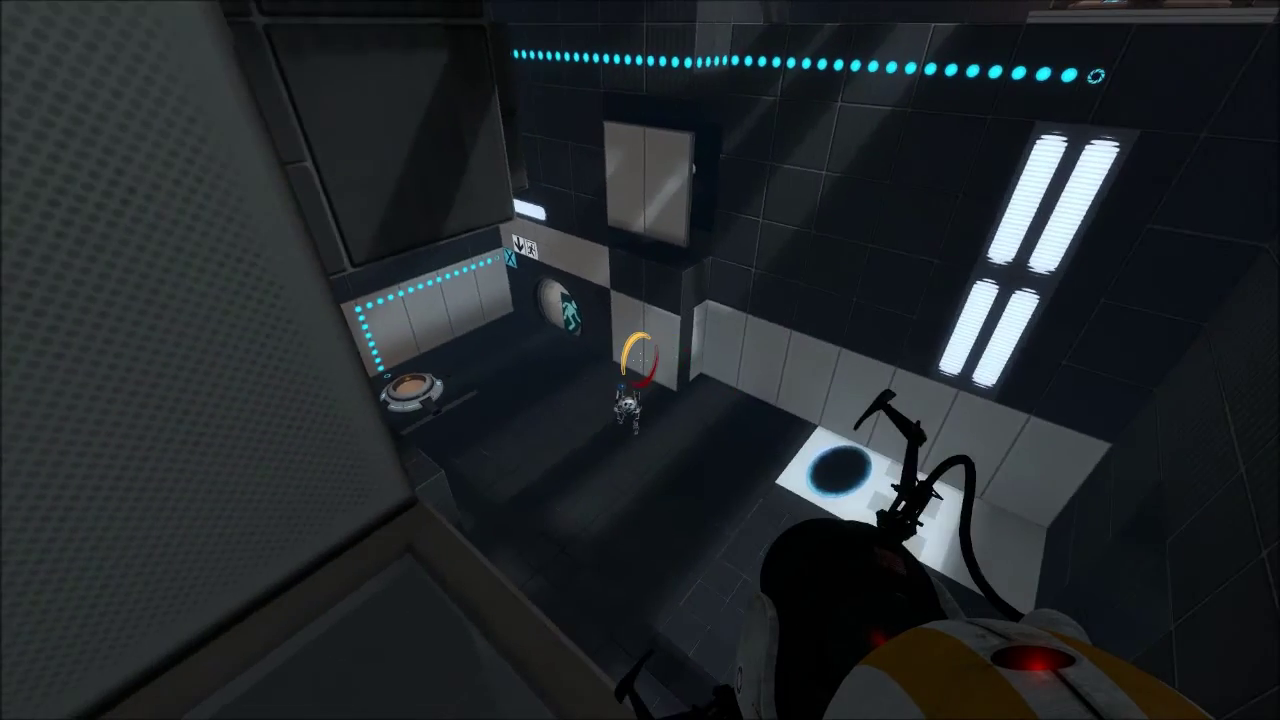
pyautogui.moveTo(640, 360); pyautogui.dragTo(640, 480)
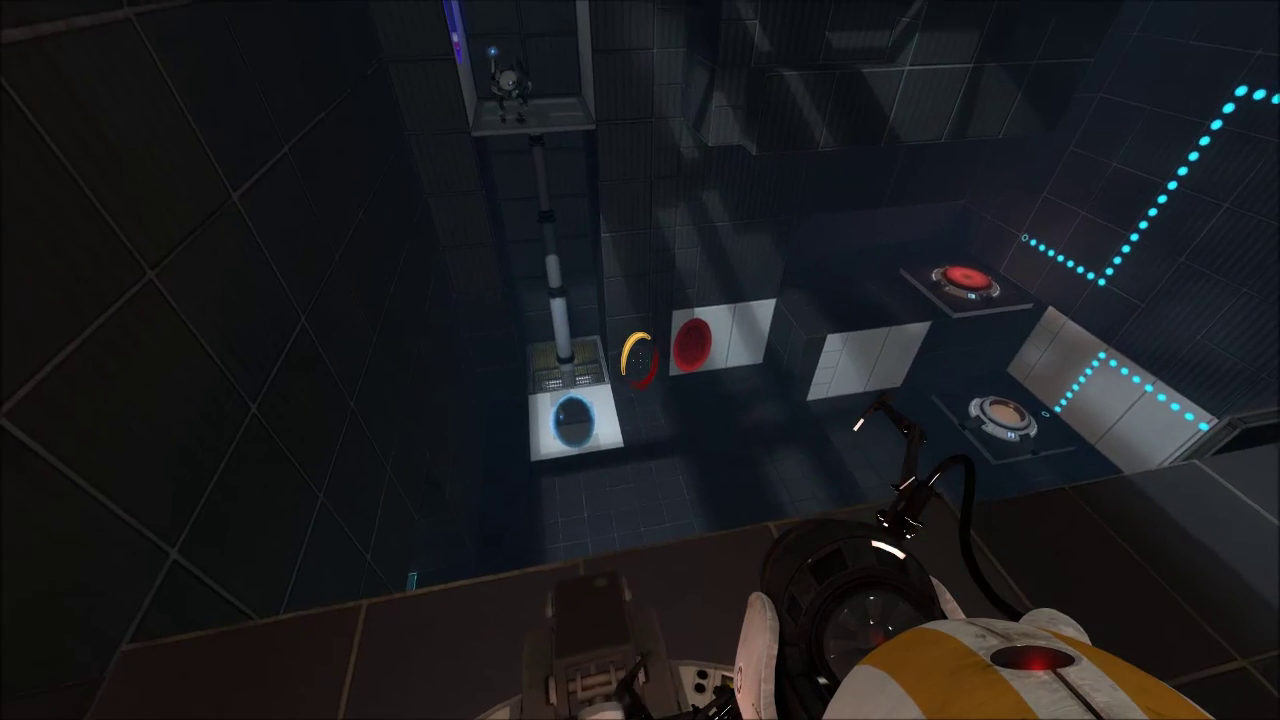
# - Put one portal on the floor panel under the pillar and the red one on the high wall panel
pyautogui.click(640, 360)
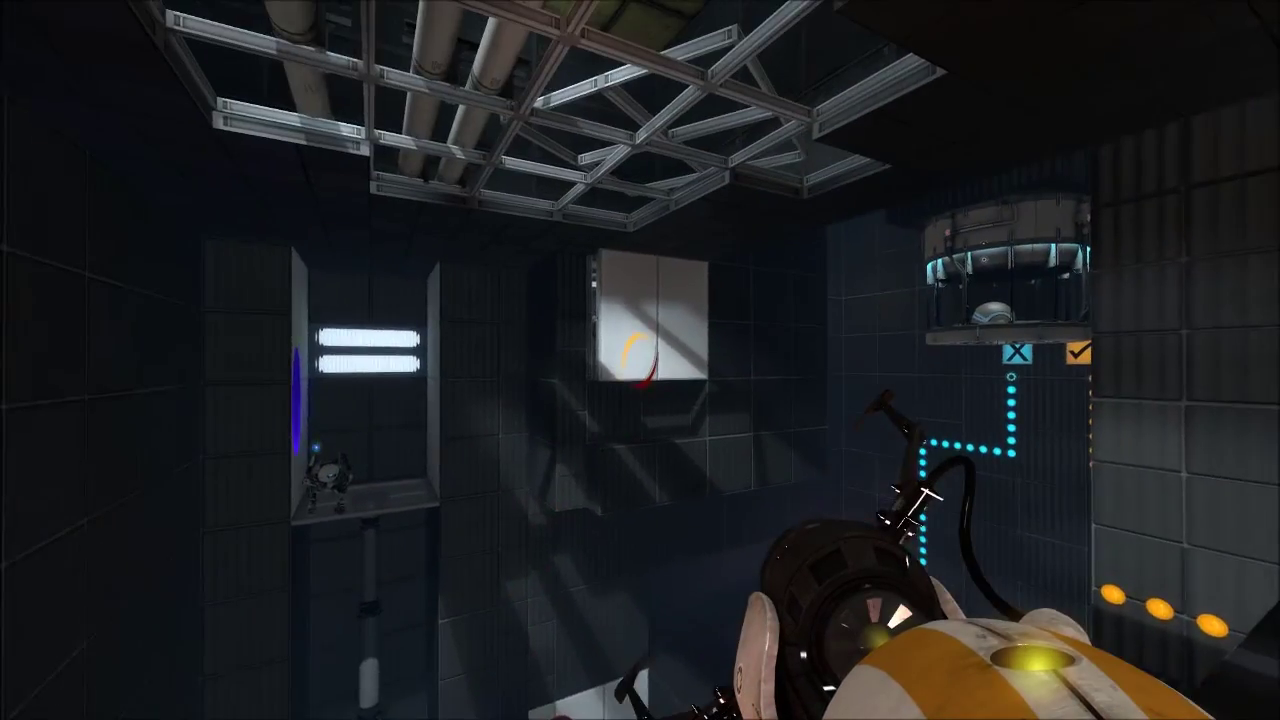
pyautogui.rightClick(640, 360)
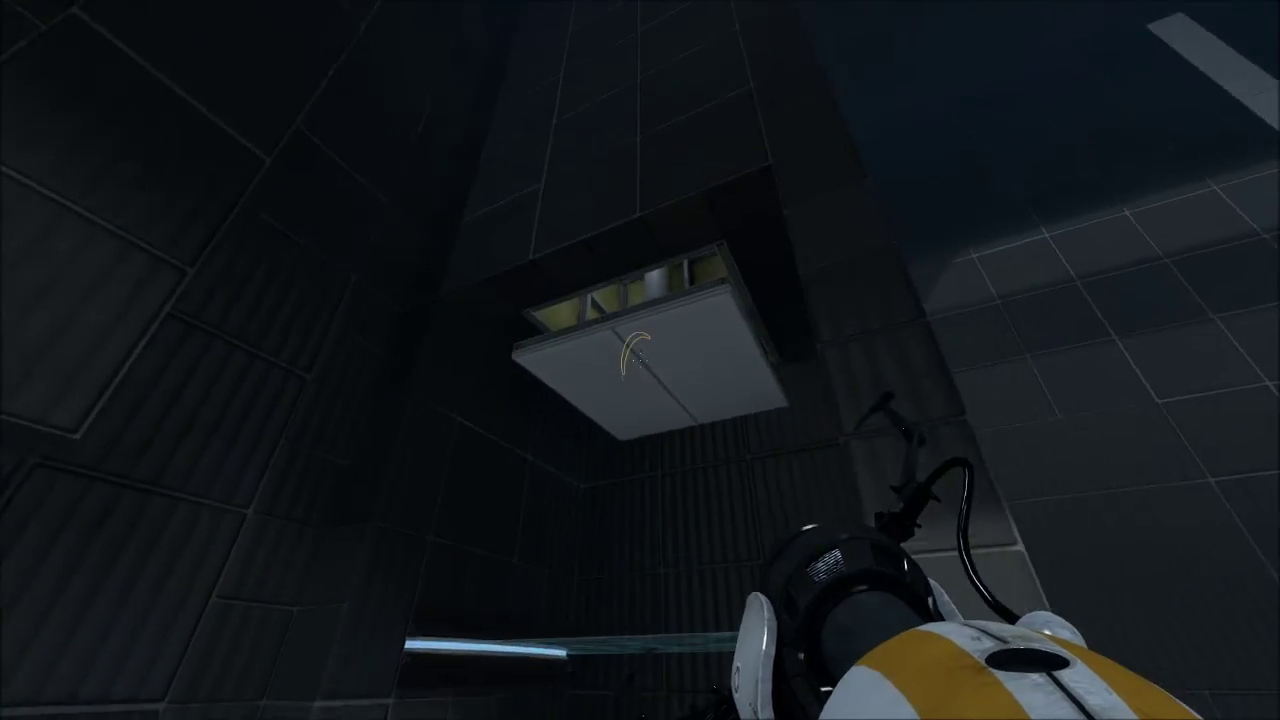
# - Link ceiling and blue floor portals, drop through, then re-place floor and wall portals to escape the loop
pyautogui.click(640, 355)
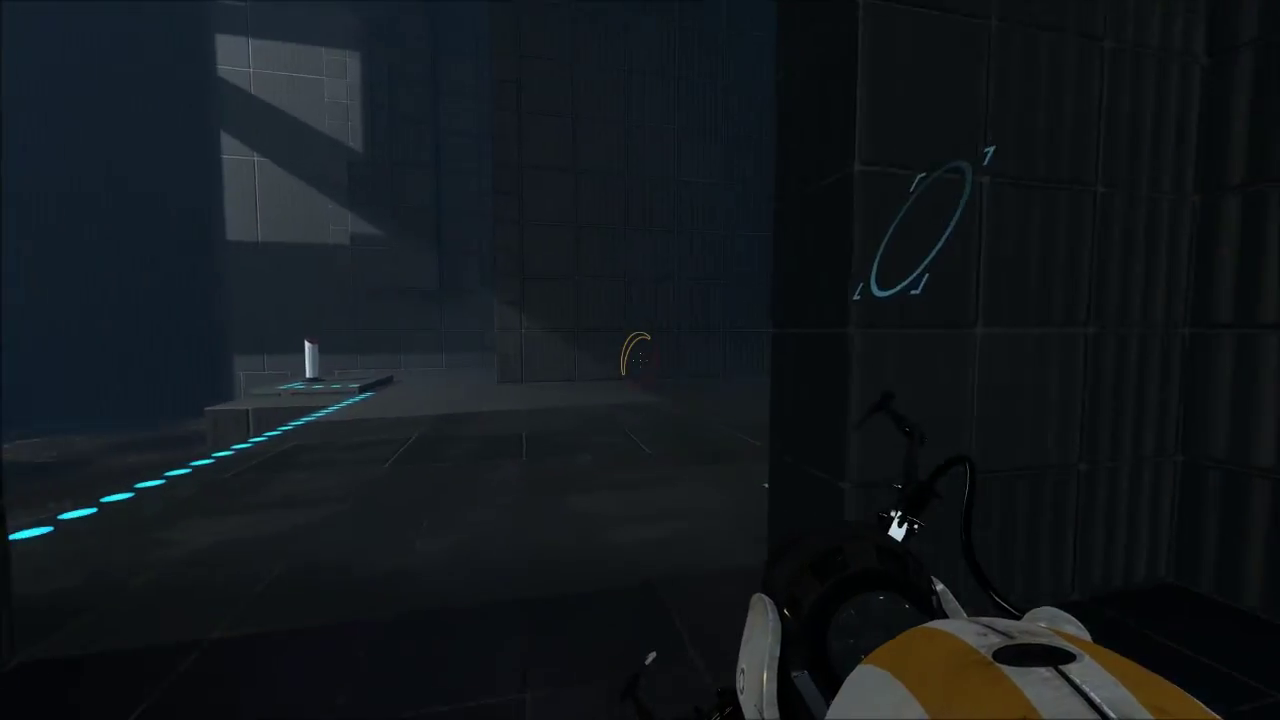
pyautogui.click(640, 360)
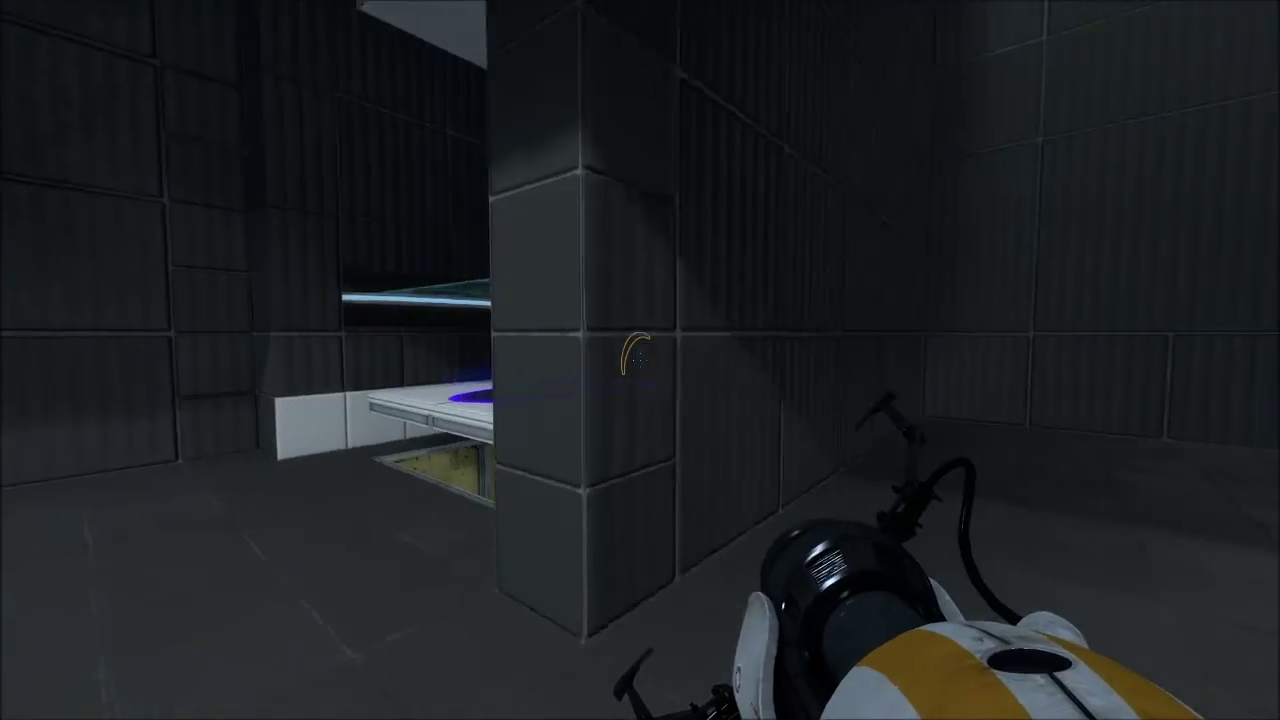
pyautogui.click(640, 360)
pyautogui.press('w')
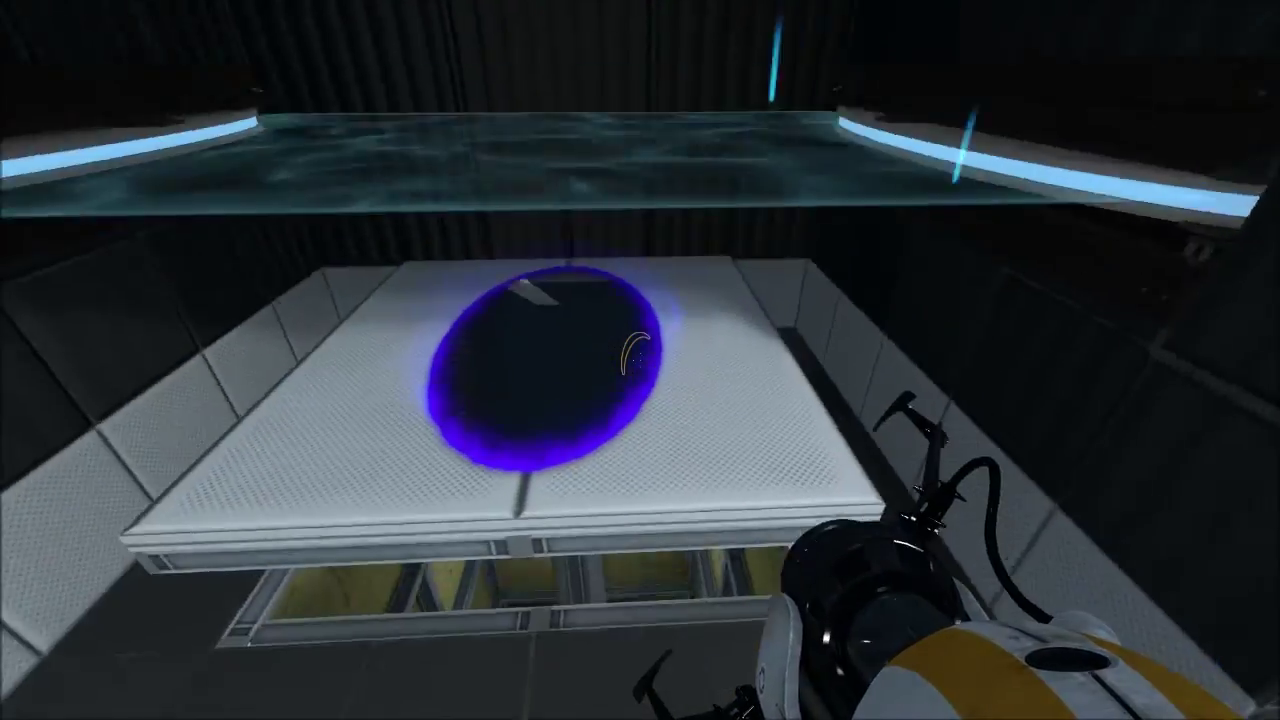
pyautogui.press('w')
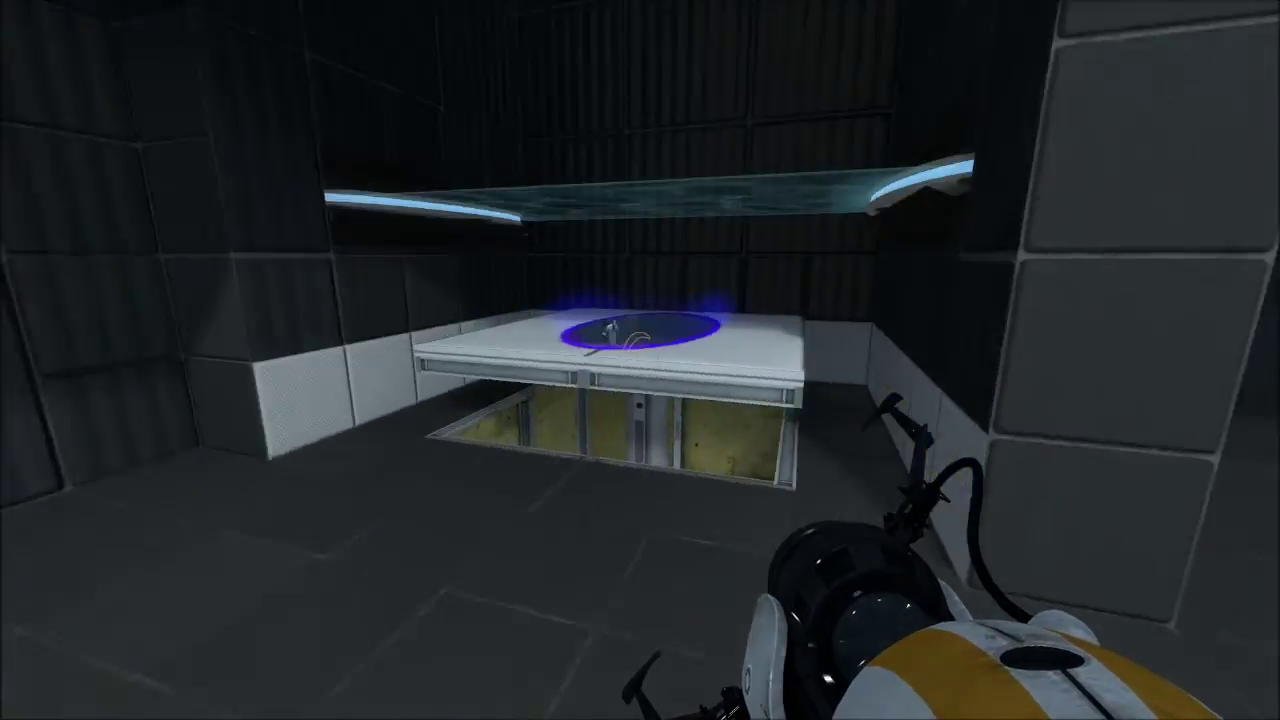
pyautogui.click(640, 355)
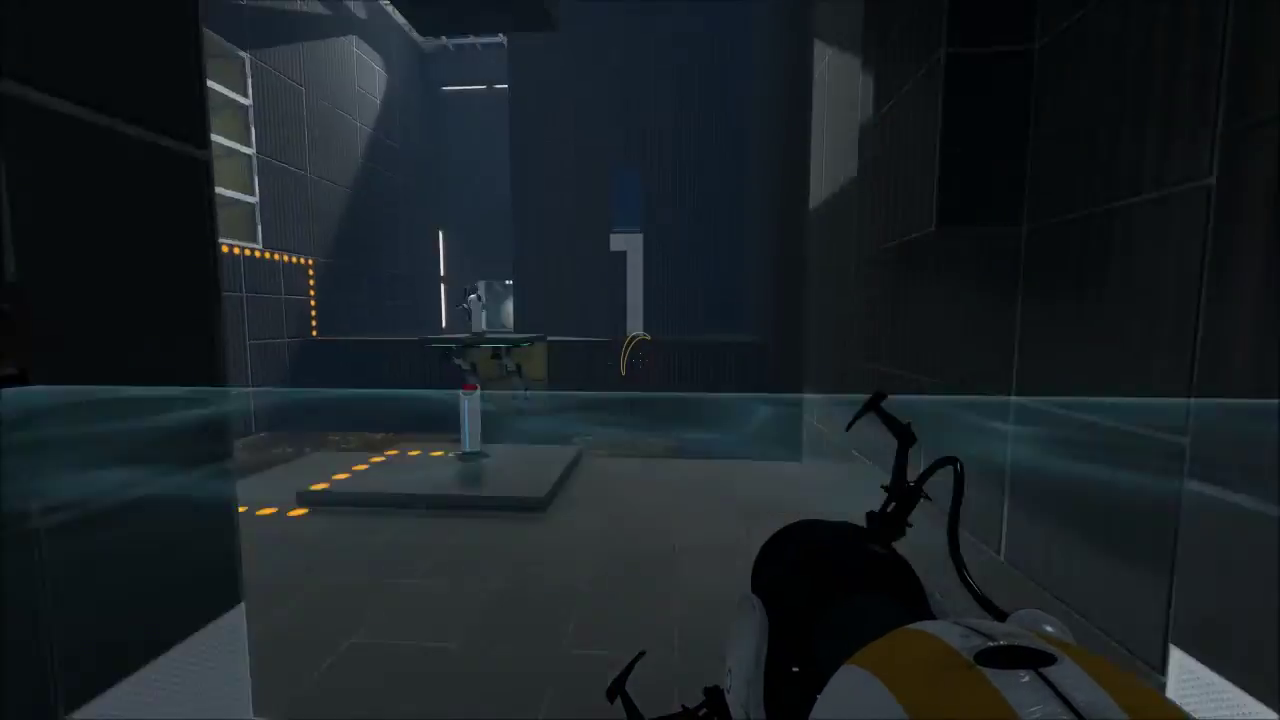
pyautogui.click(640, 355)
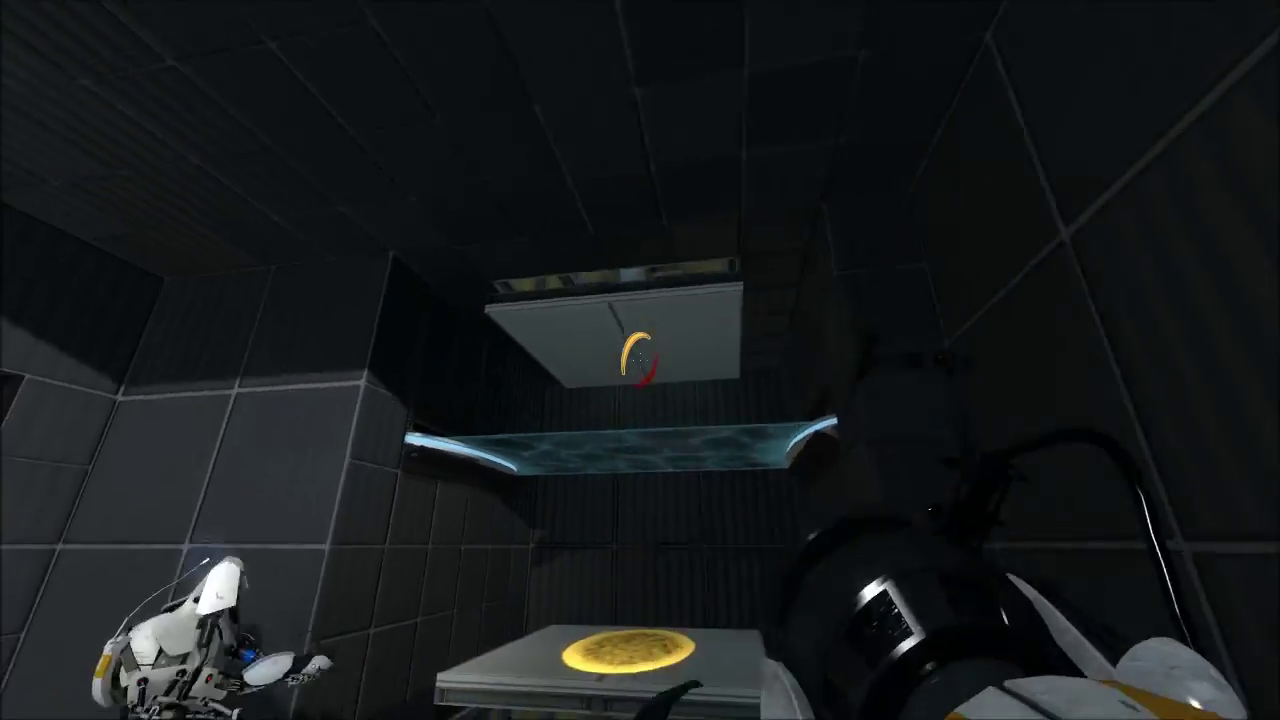
# - Put portals on the ceiling panel, drop through the platform portal, and walk toward the fizzler
pyautogui.rightClick(640, 360)
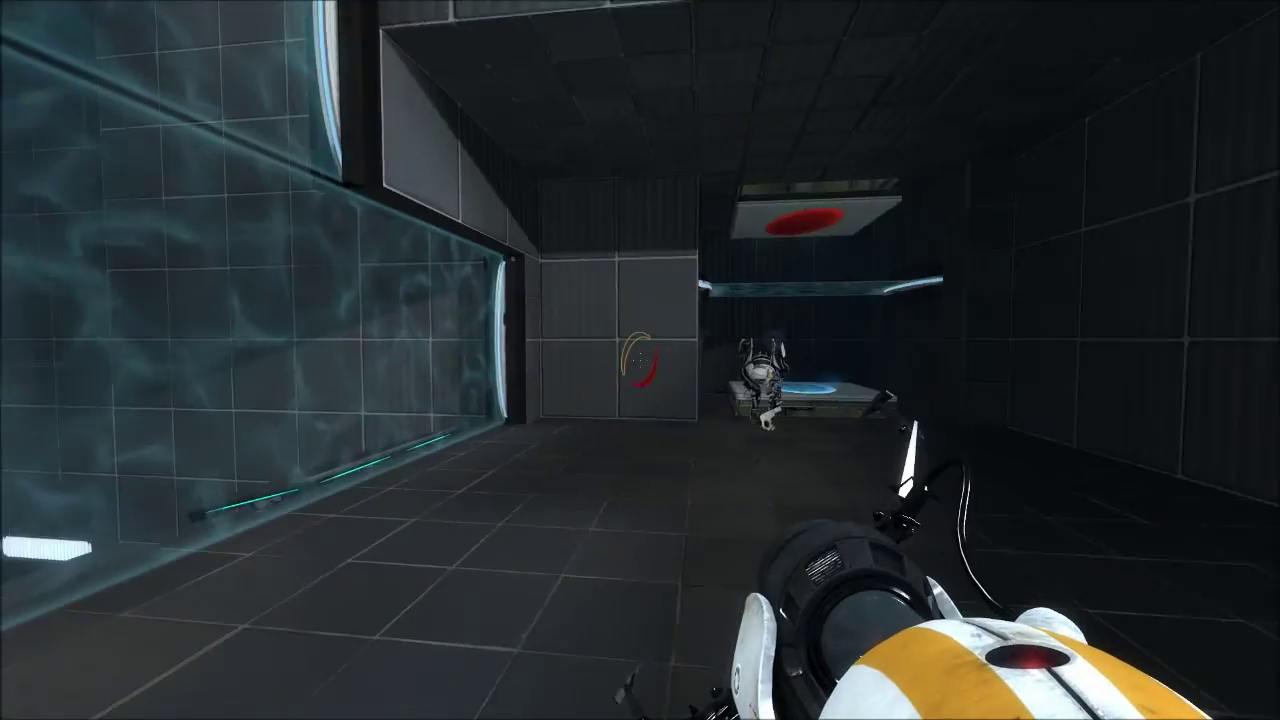
pyautogui.click(640, 360)
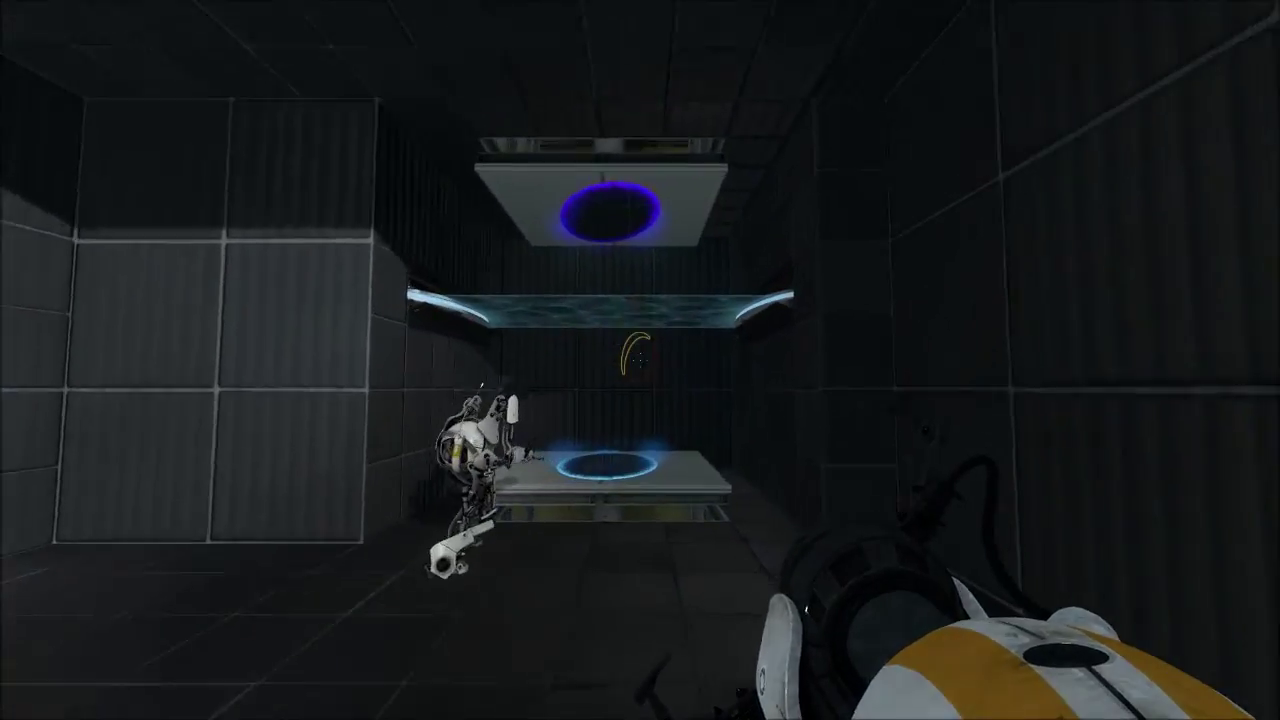
pyautogui.press('w')
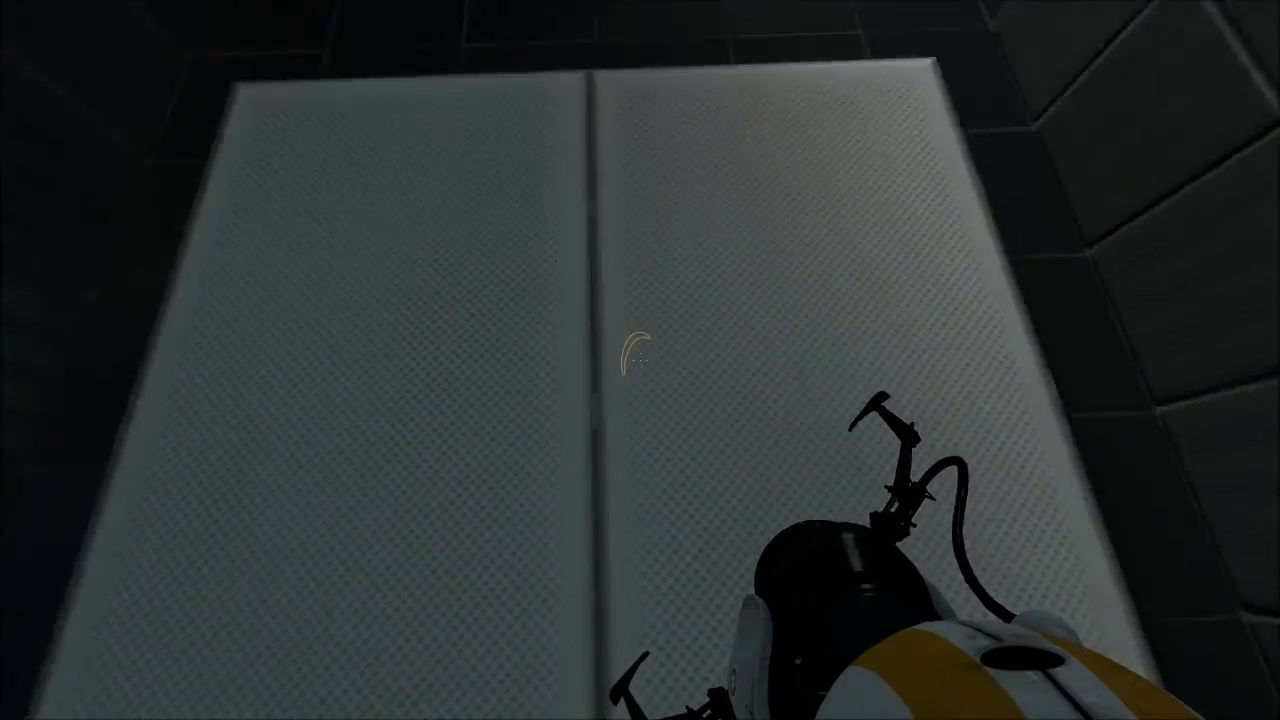
pyautogui.moveTo(640, 355); pyautogui.dragTo(640, 355)
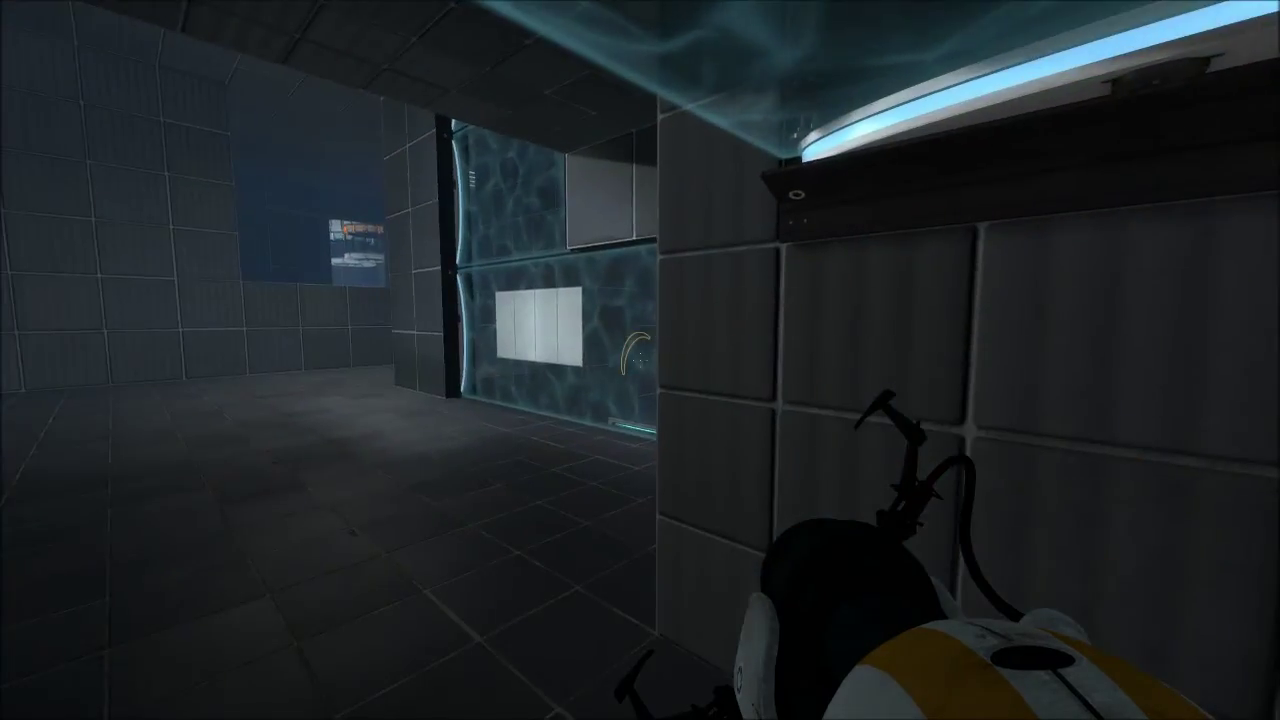
pyautogui.press('w')
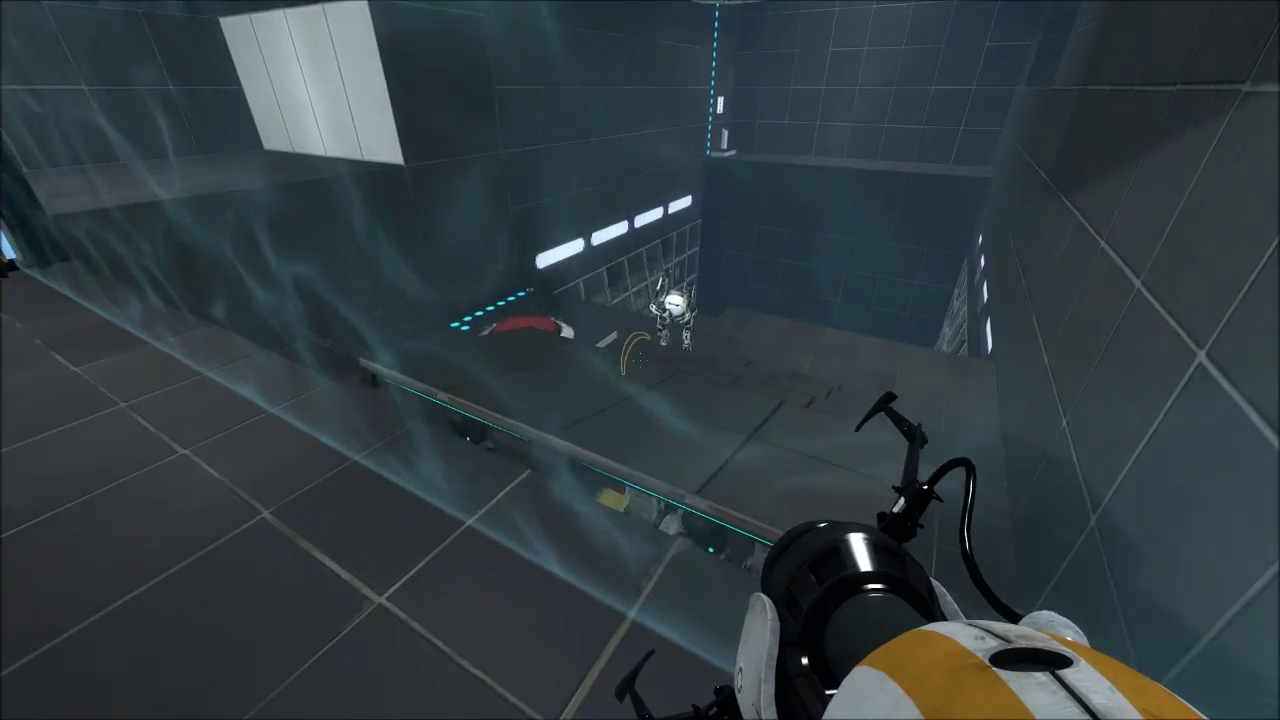
pyautogui.press('w')
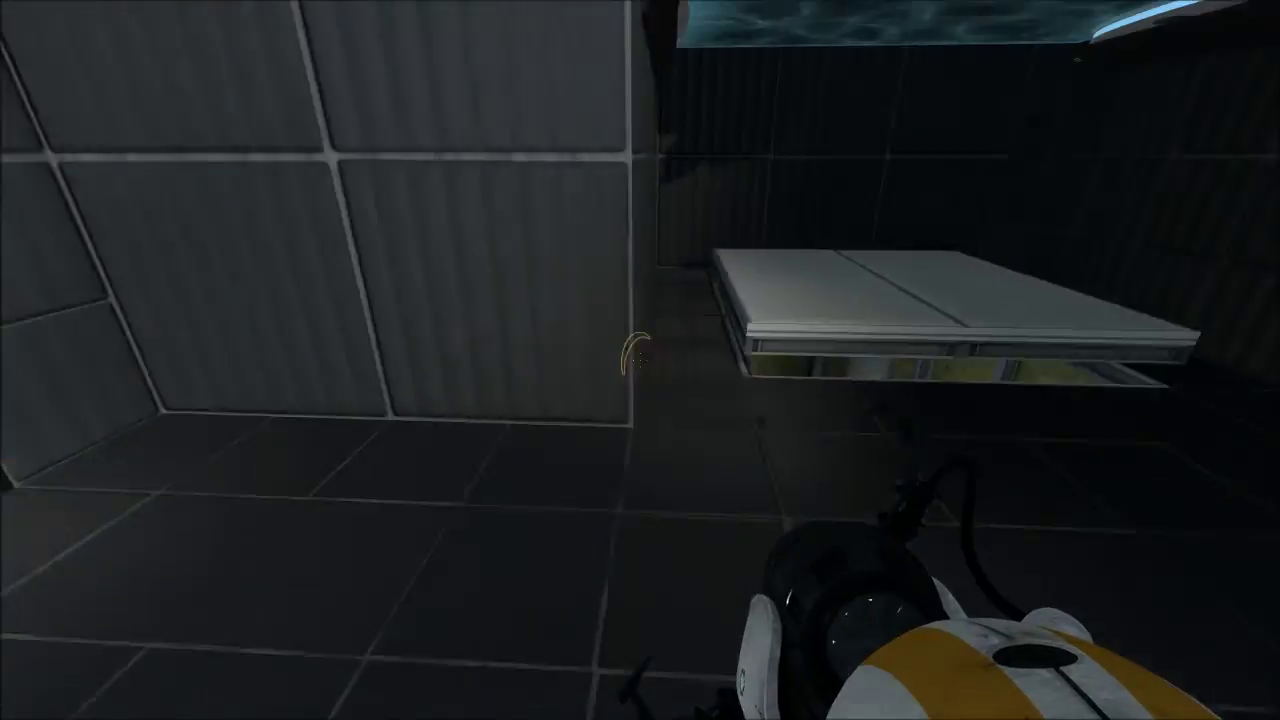
# - Link an orange portal and a portal on the panel above to enter the partner's room
pyautogui.click(640, 355)
pyautogui.rightClick(640, 355)
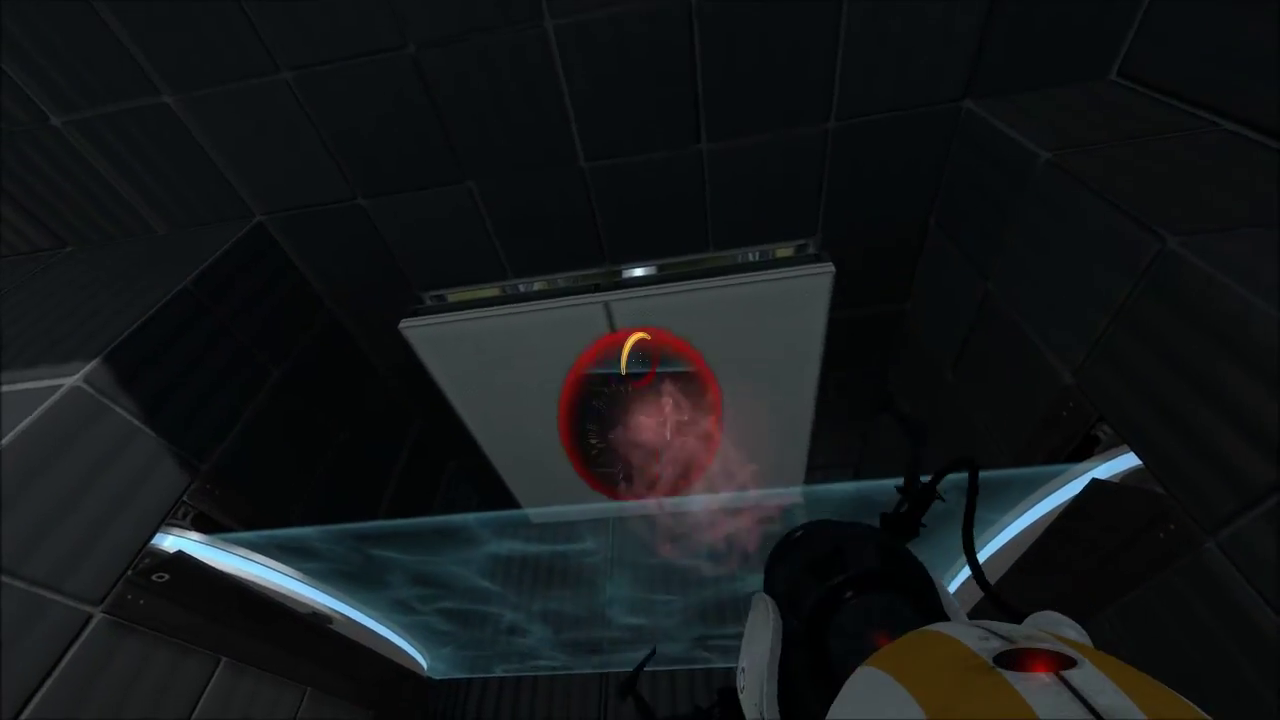
pyautogui.press('w')
pyautogui.press('w')
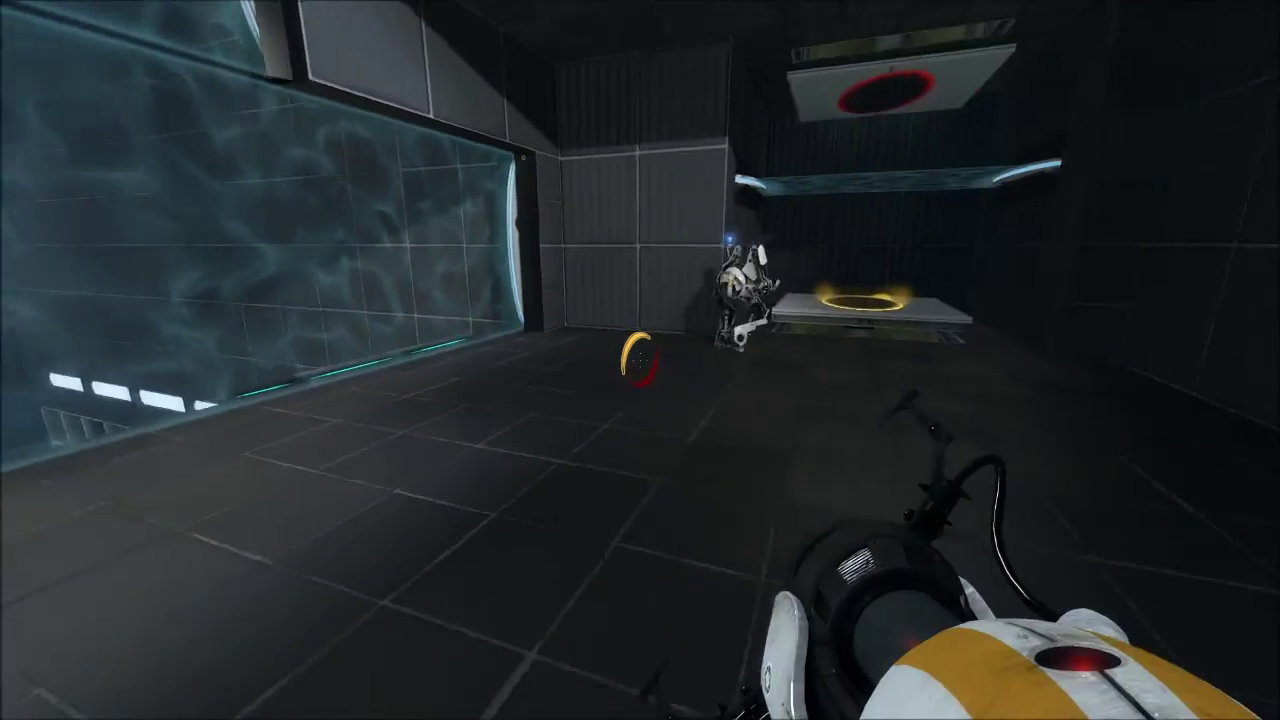
pyautogui.press('w')
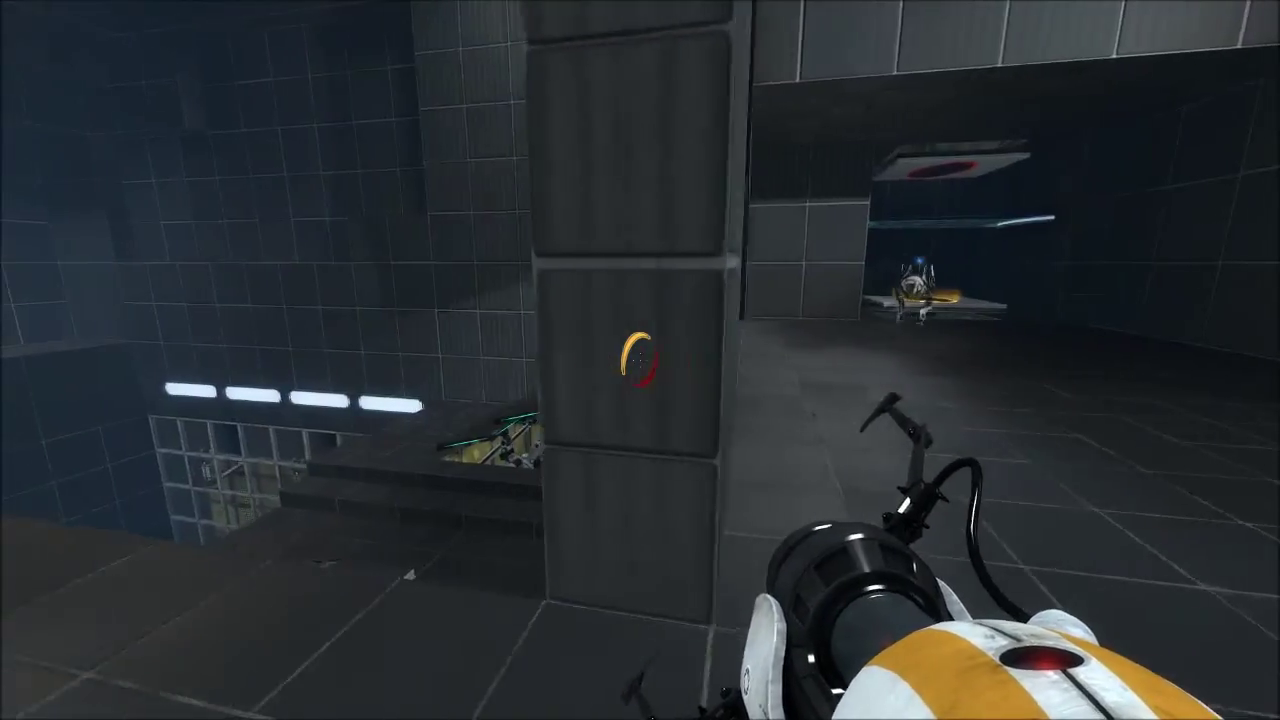
pyautogui.press('w')
pyautogui.press('w')
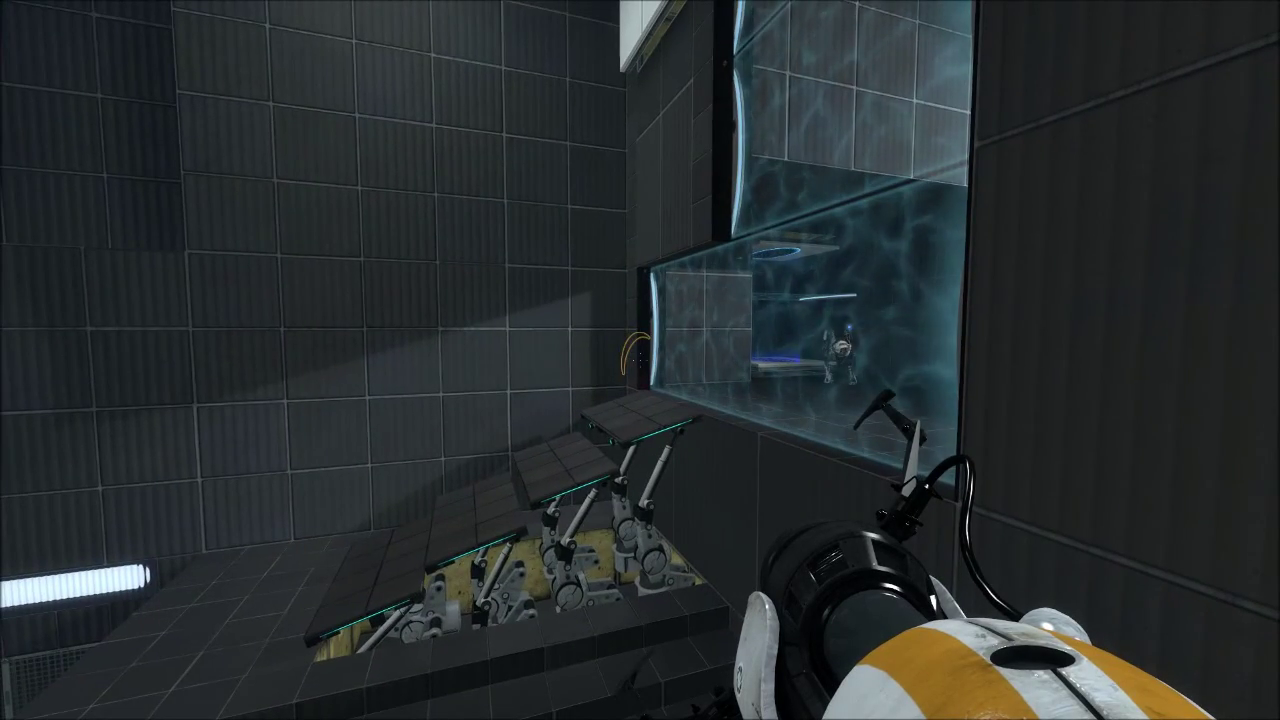
# - Walk through the fizzler into the next room and fall repeatedly through the purple floor portal
pyautogui.press('w')
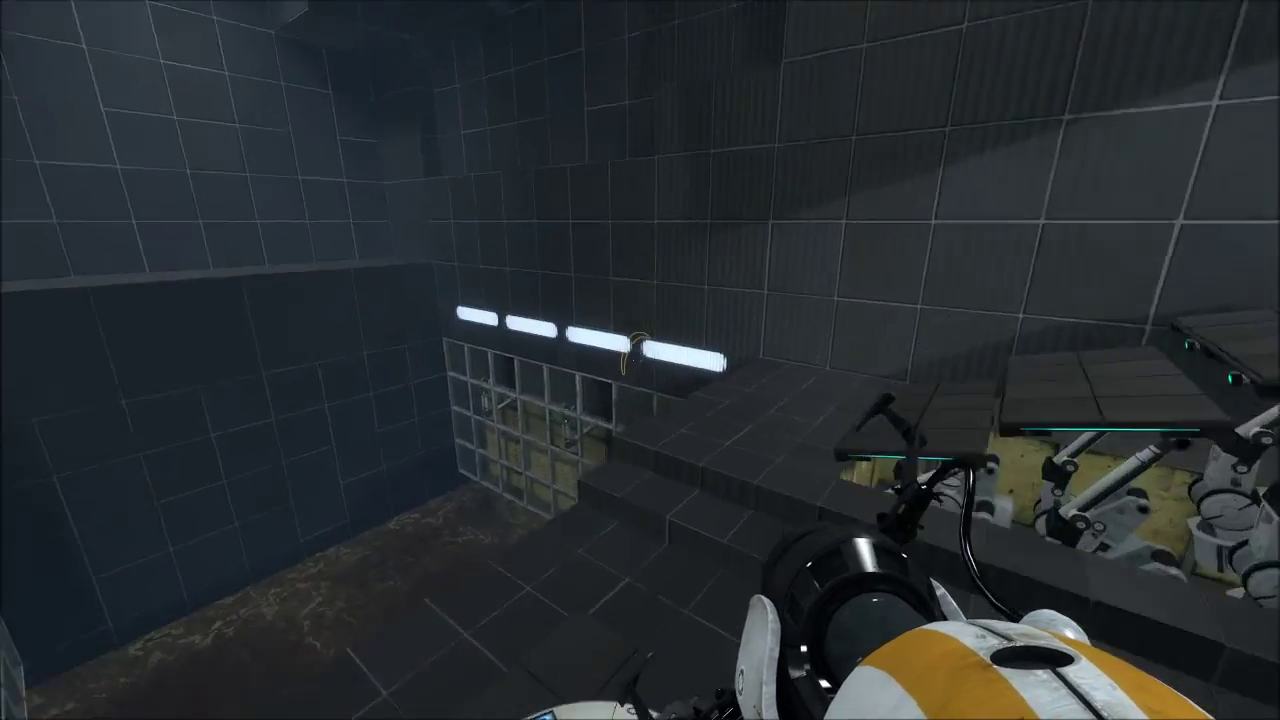
pyautogui.press('w')
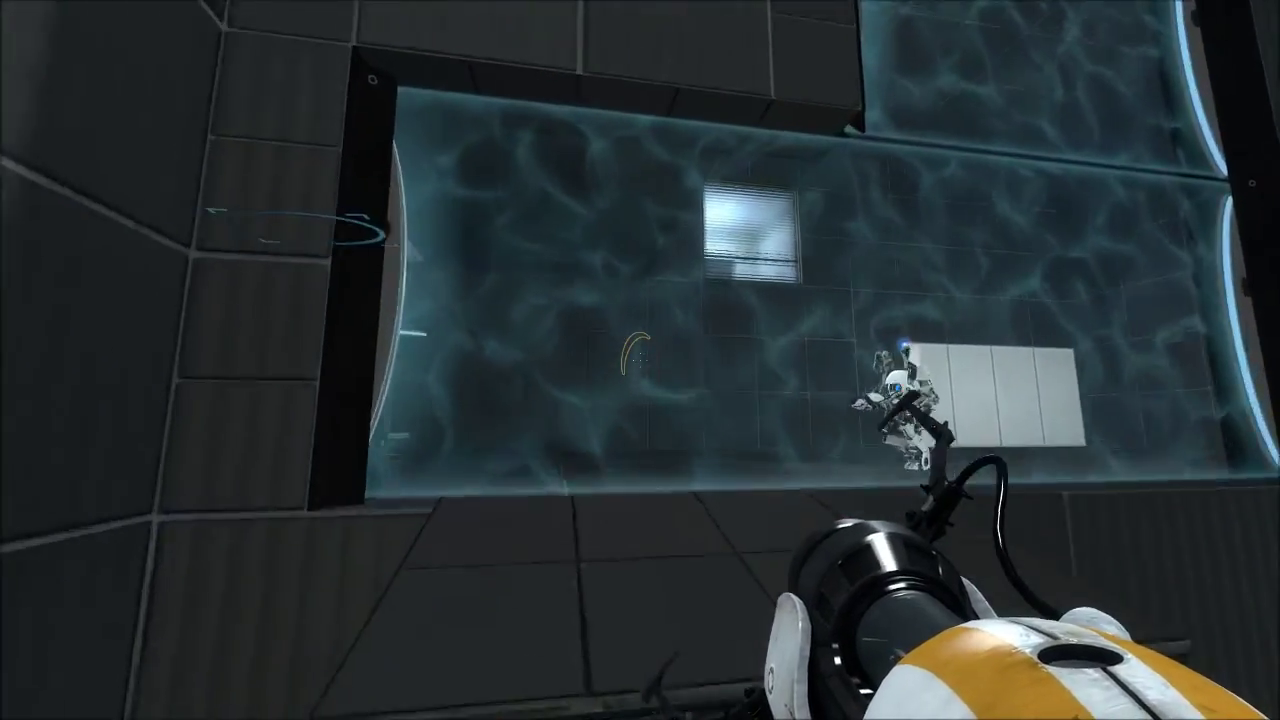
pyautogui.press('w')
pyautogui.press('w')
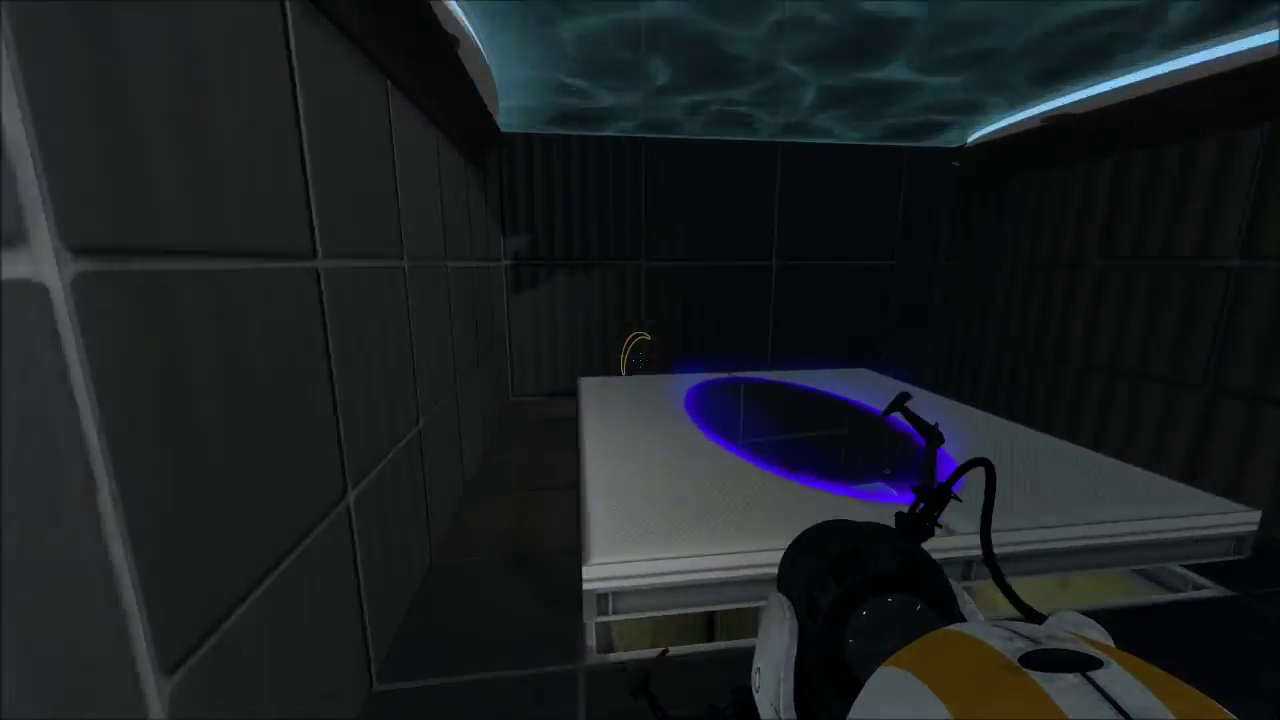
pyautogui.press('w')
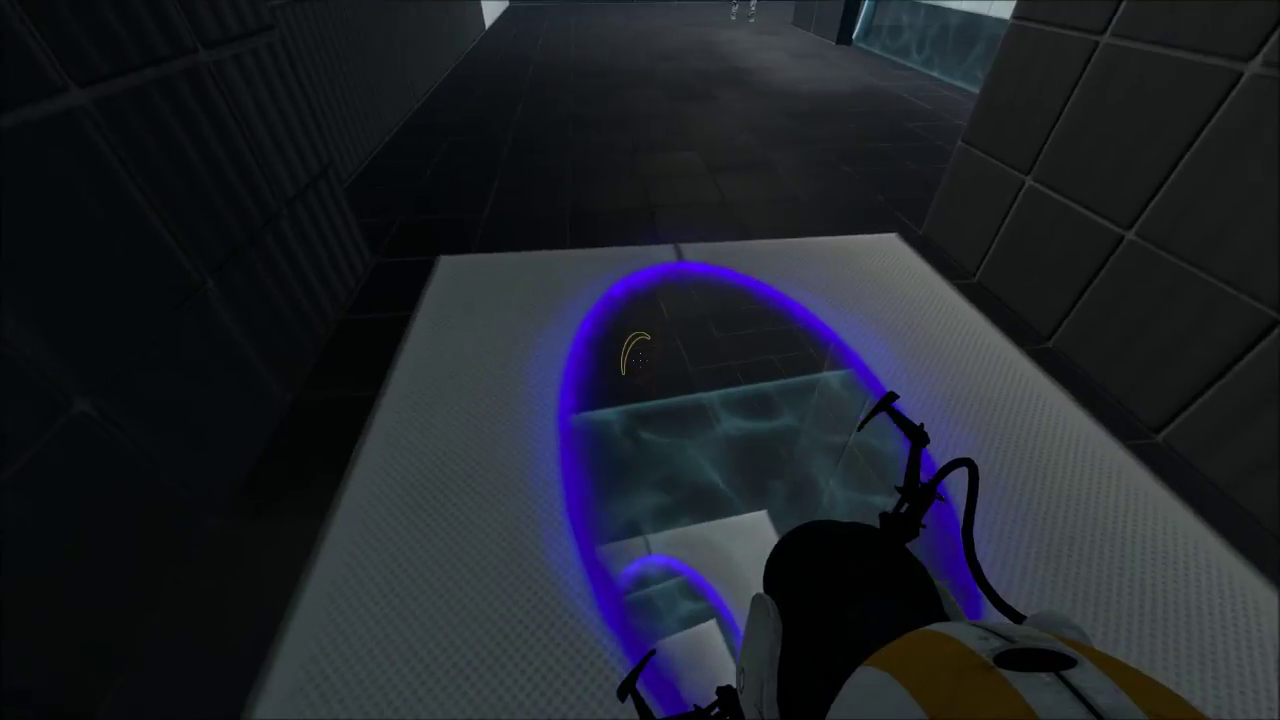
pyautogui.press('w')
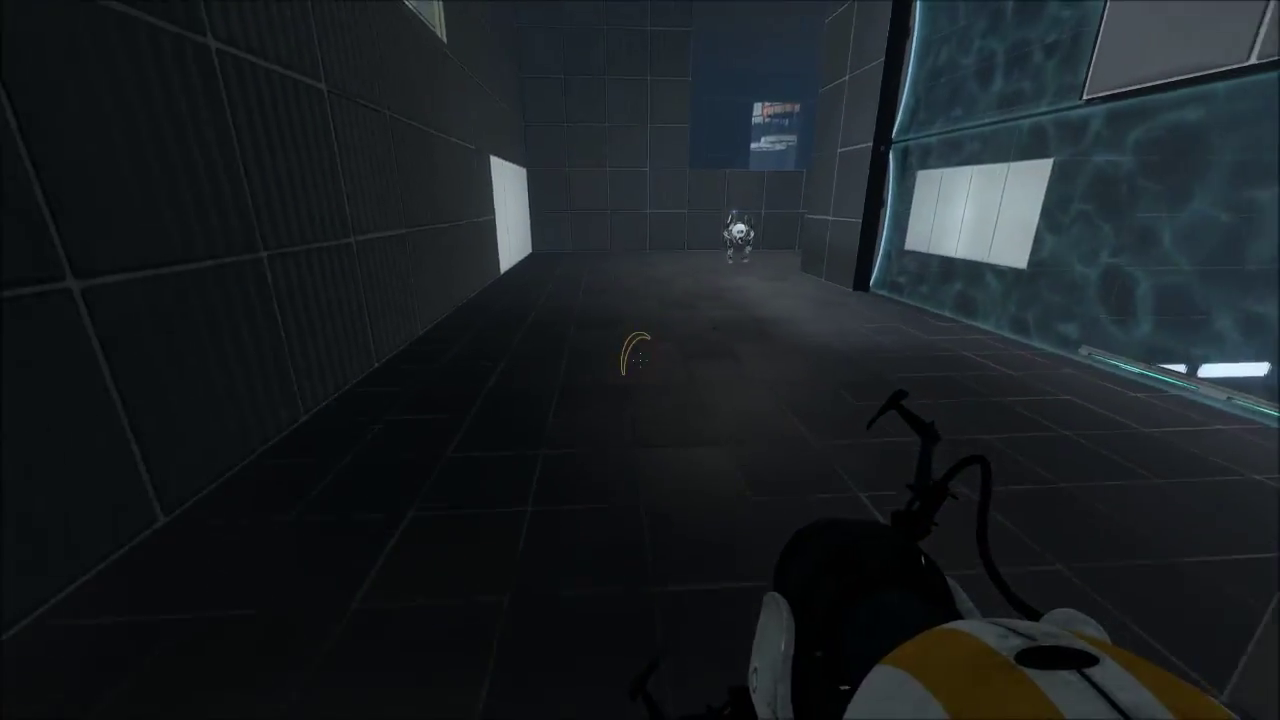
pyautogui.press('w')
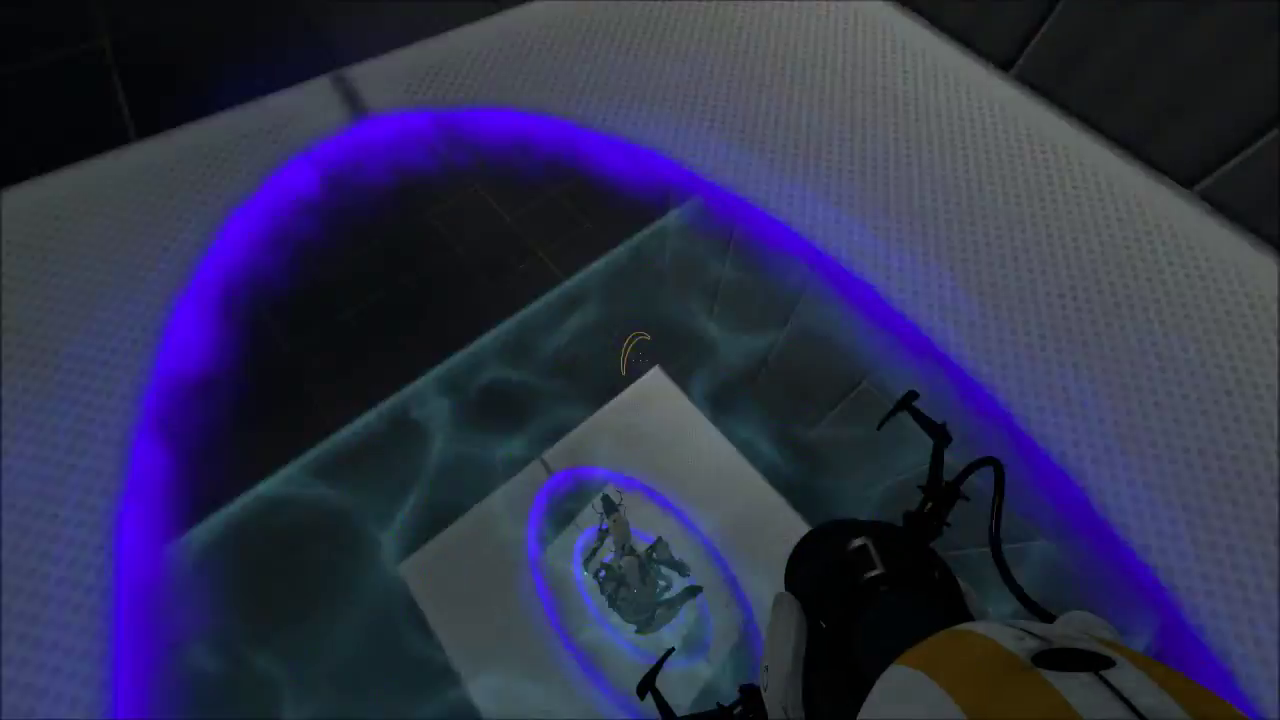
pyautogui.press('w')
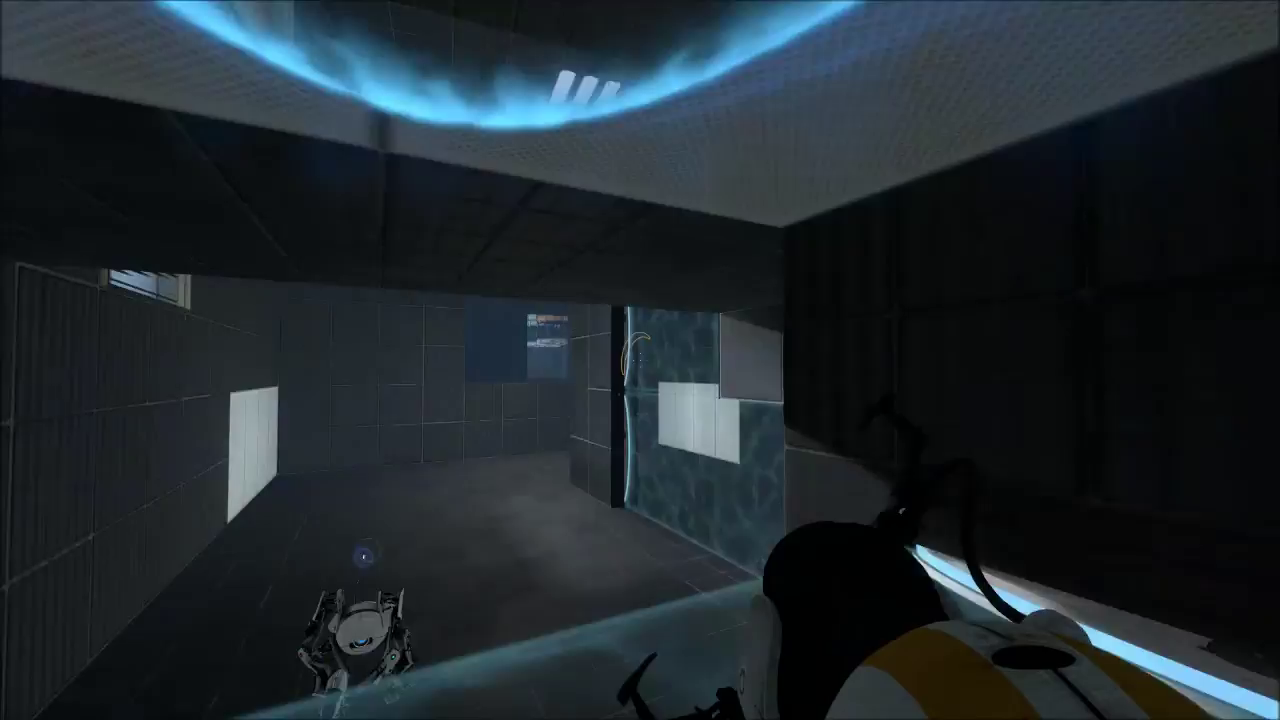
pyautogui.press('w')
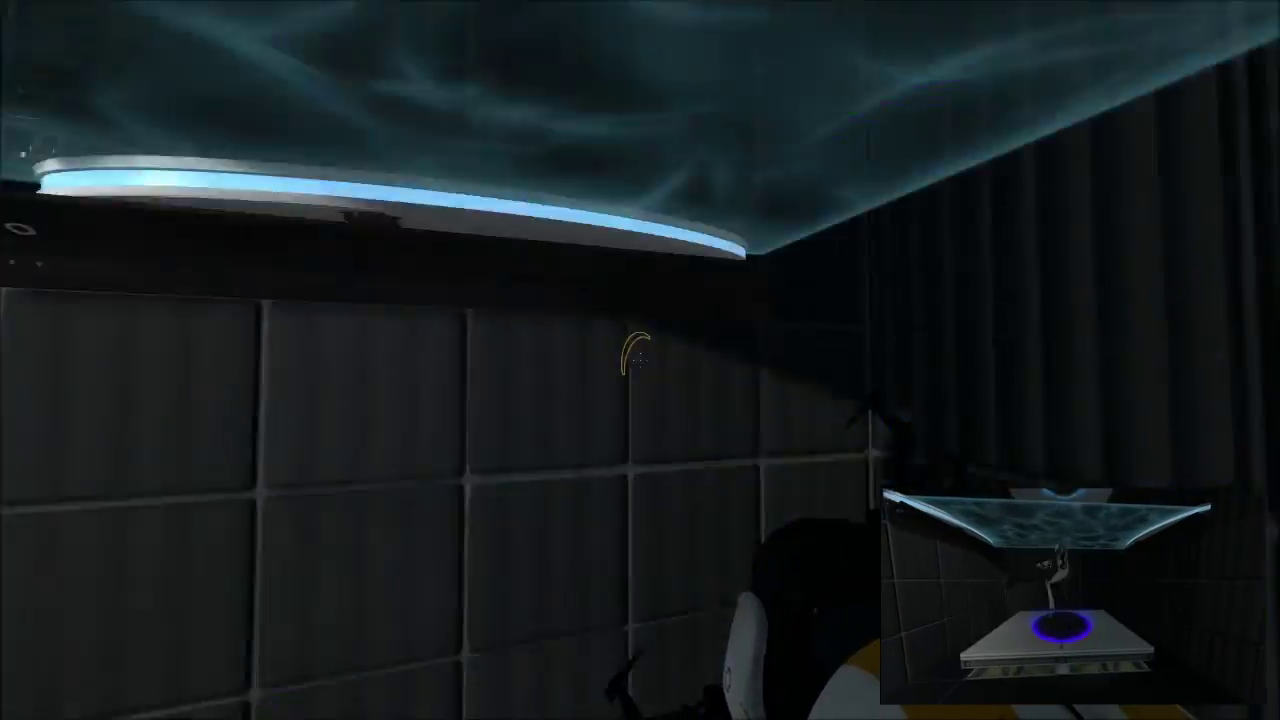
# - Loop between floor and ceiling portals past the light bridge, then land on the pedestal-switch ledge
pyautogui.press('w')
pyautogui.press('w')
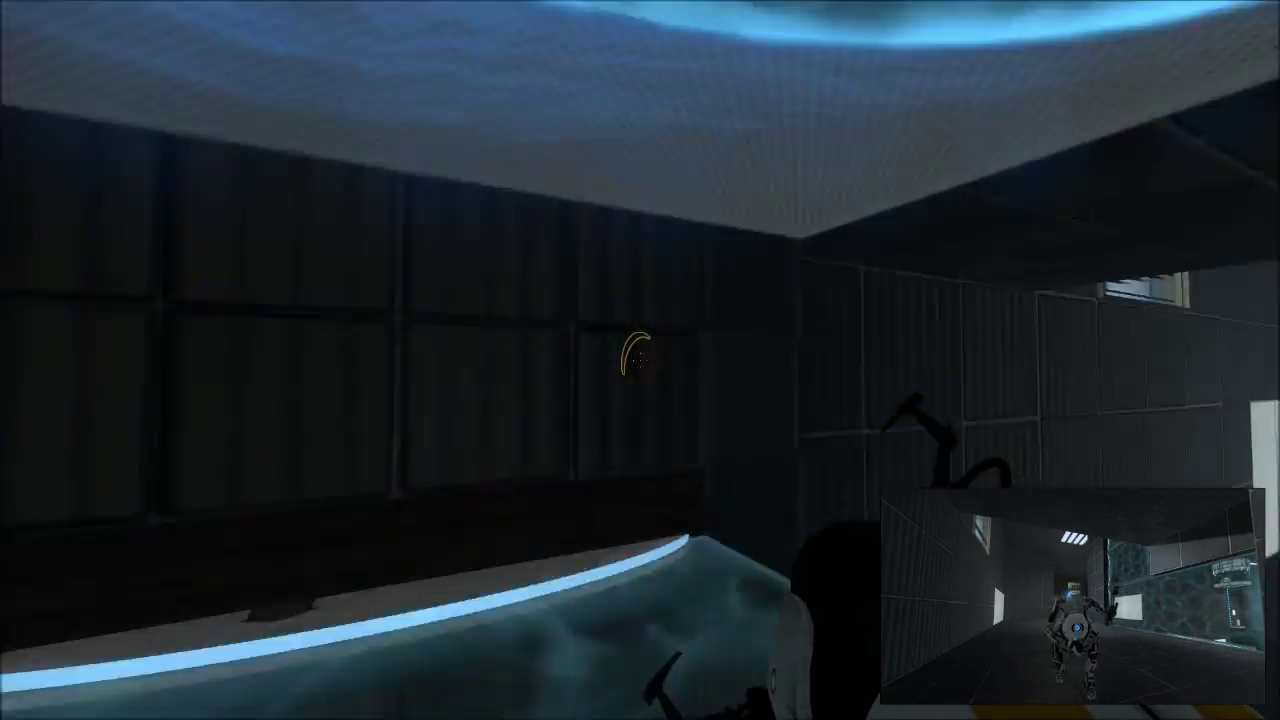
pyautogui.press('w')
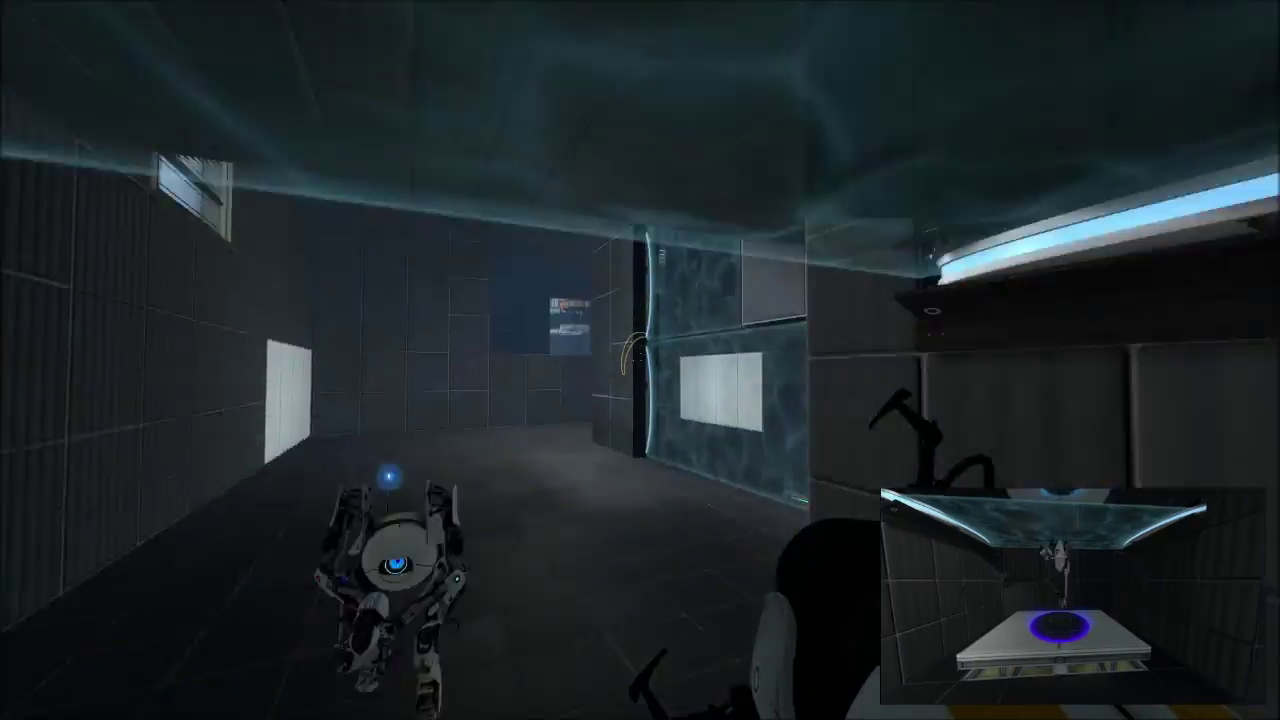
pyautogui.press('w')
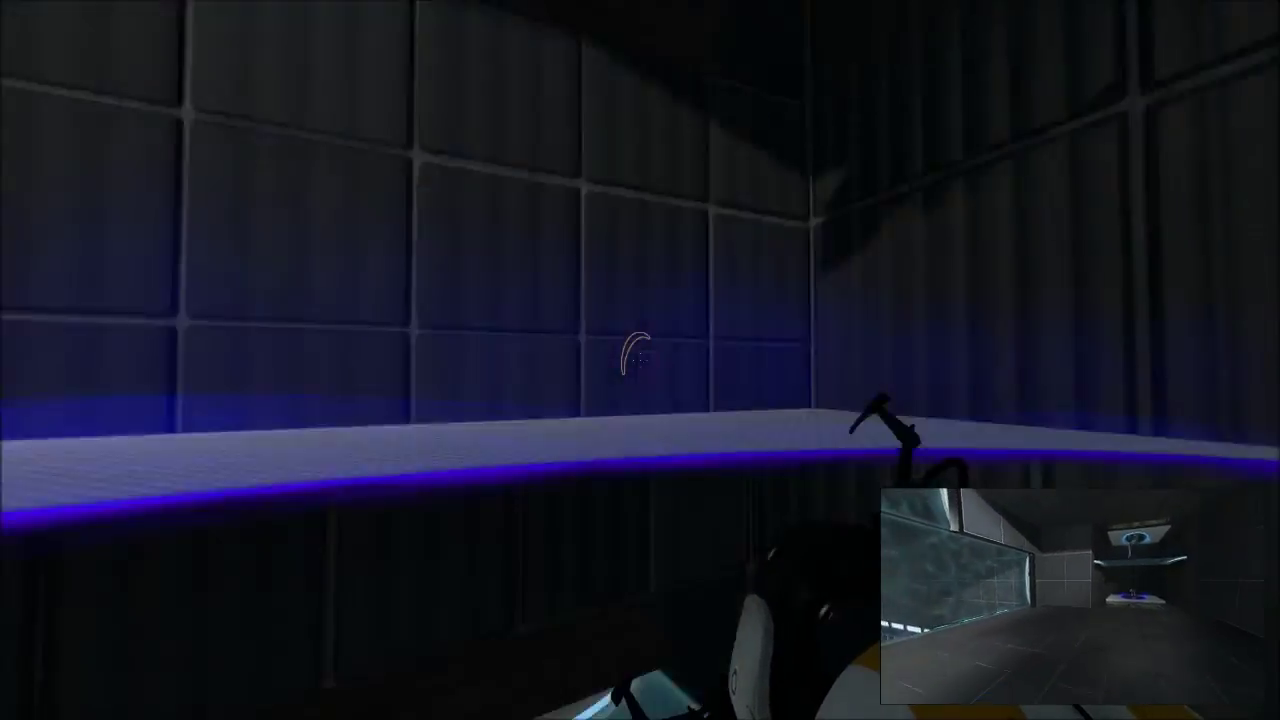
pyautogui.press('w')
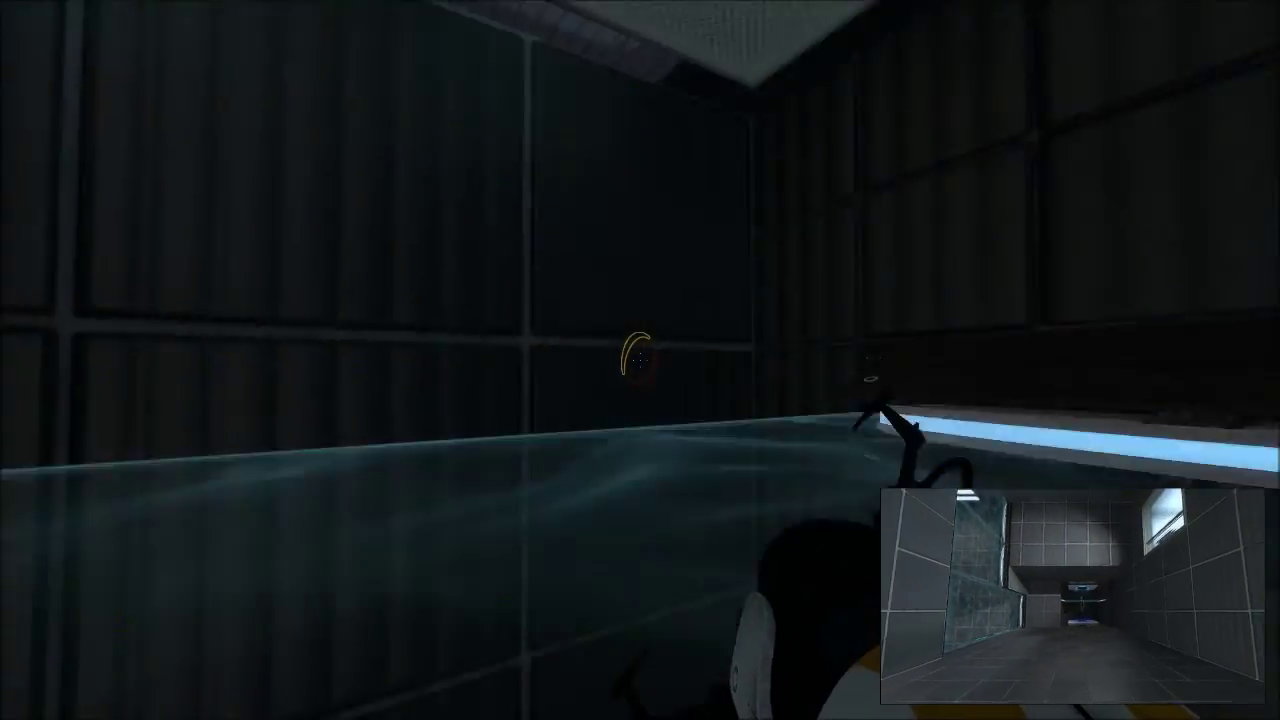
pyautogui.press('w')
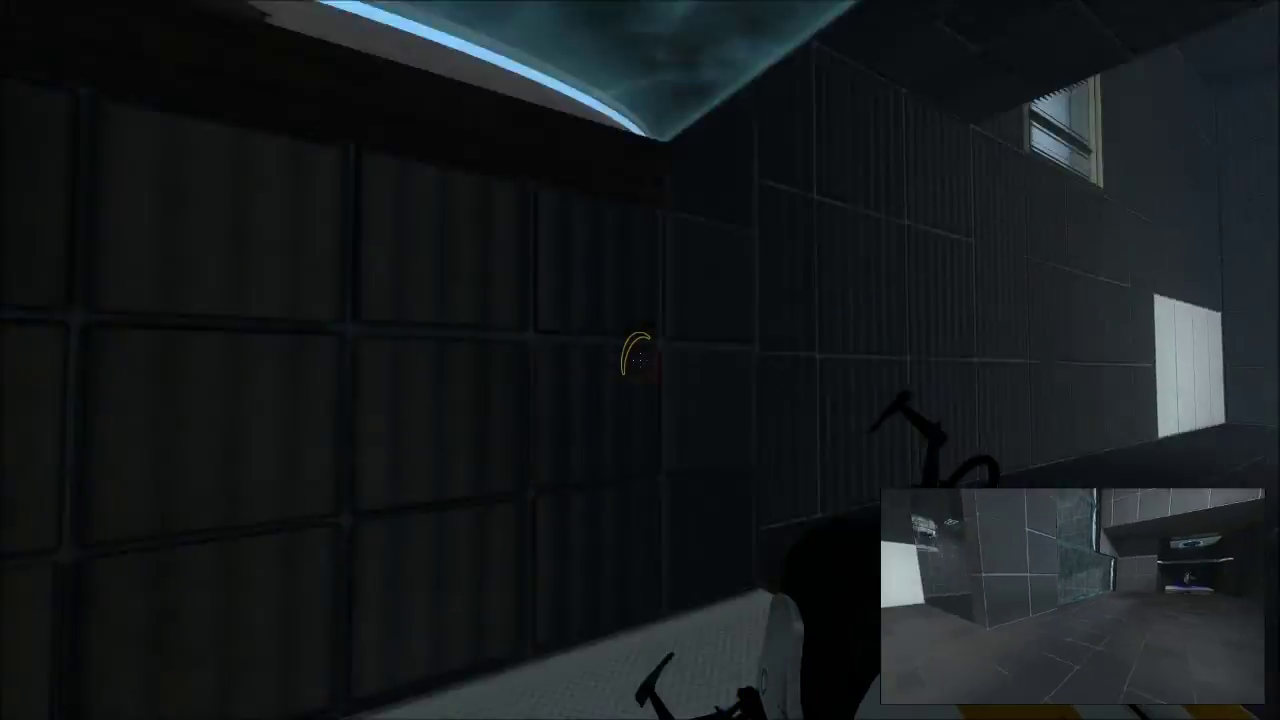
pyautogui.press('w')
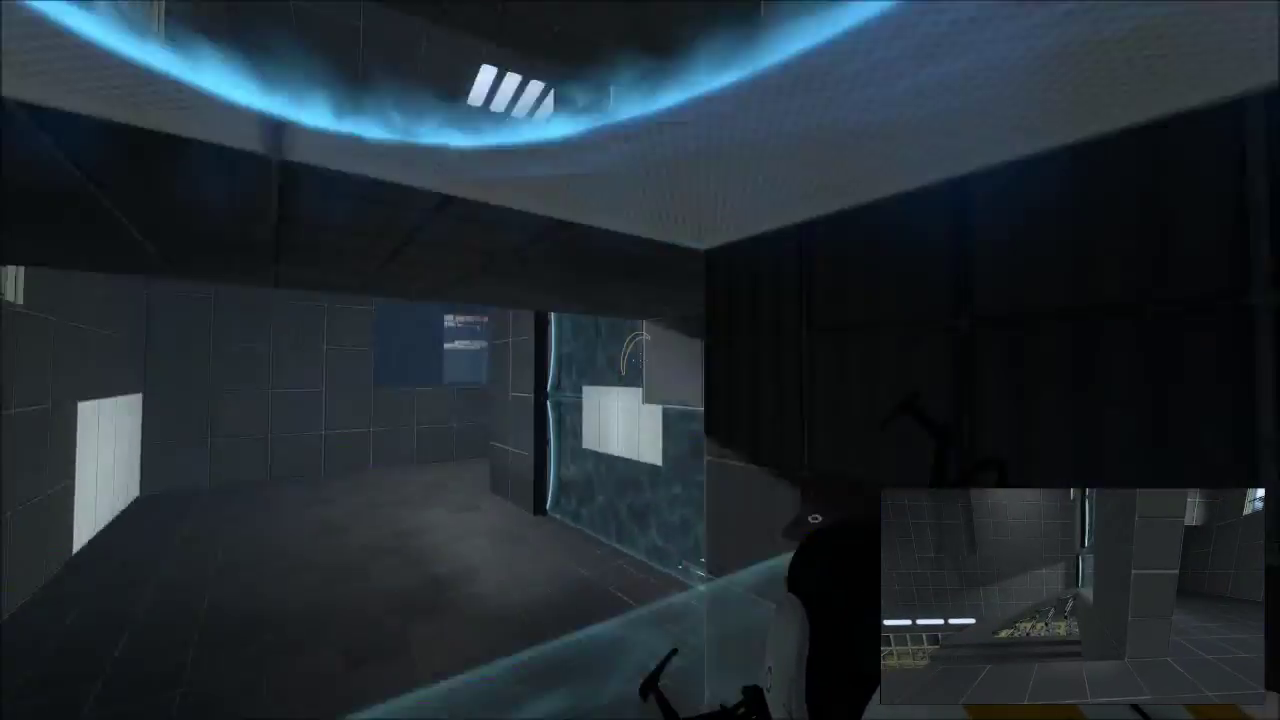
pyautogui.press('w')
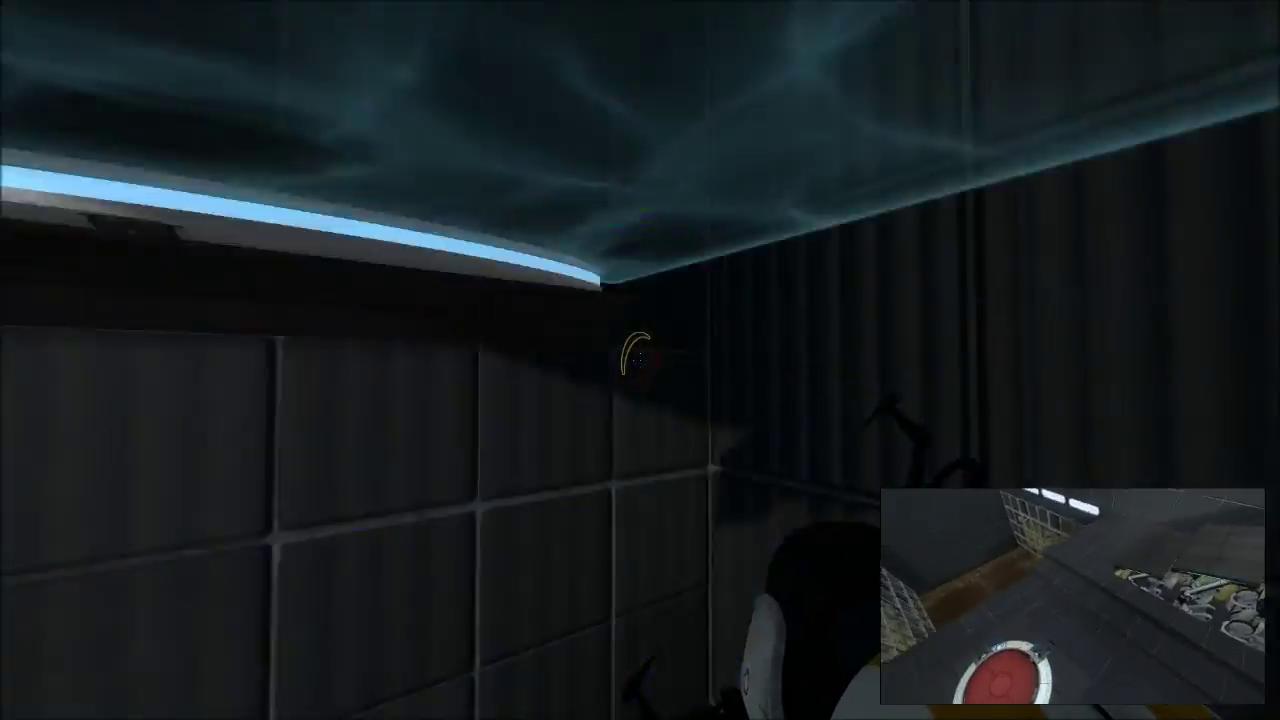
pyautogui.press('w')
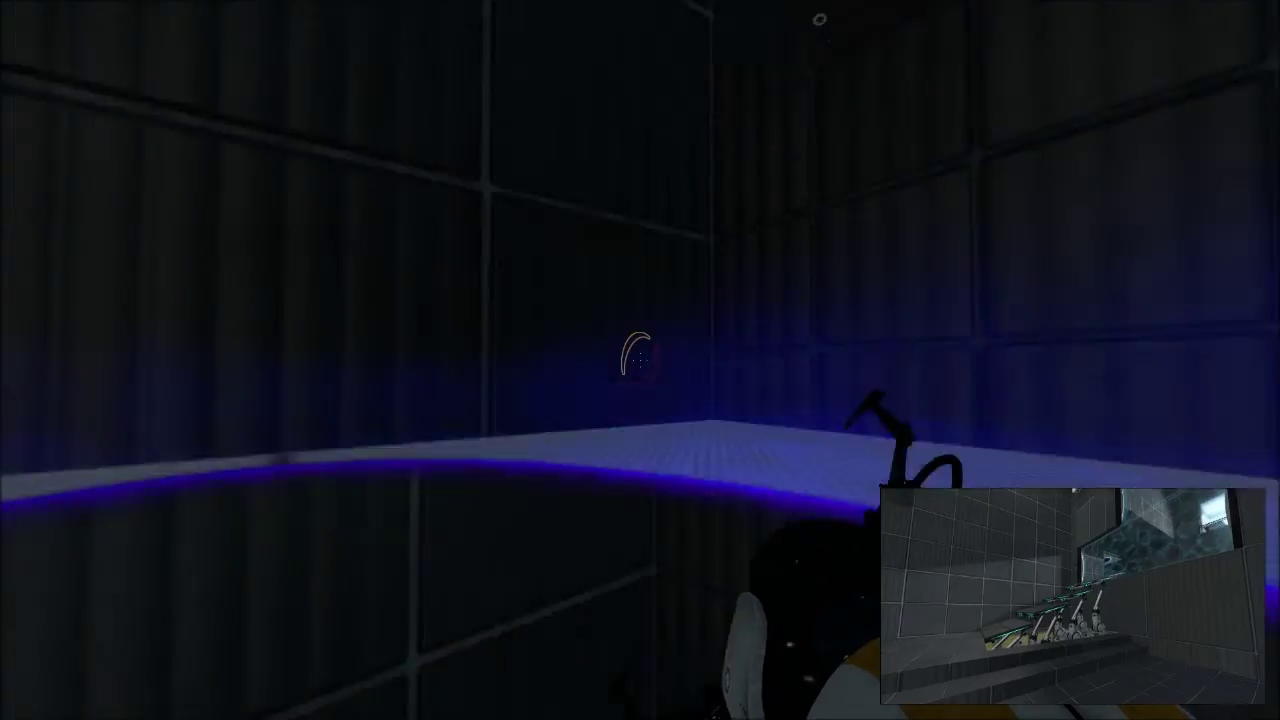
pyautogui.press('w')
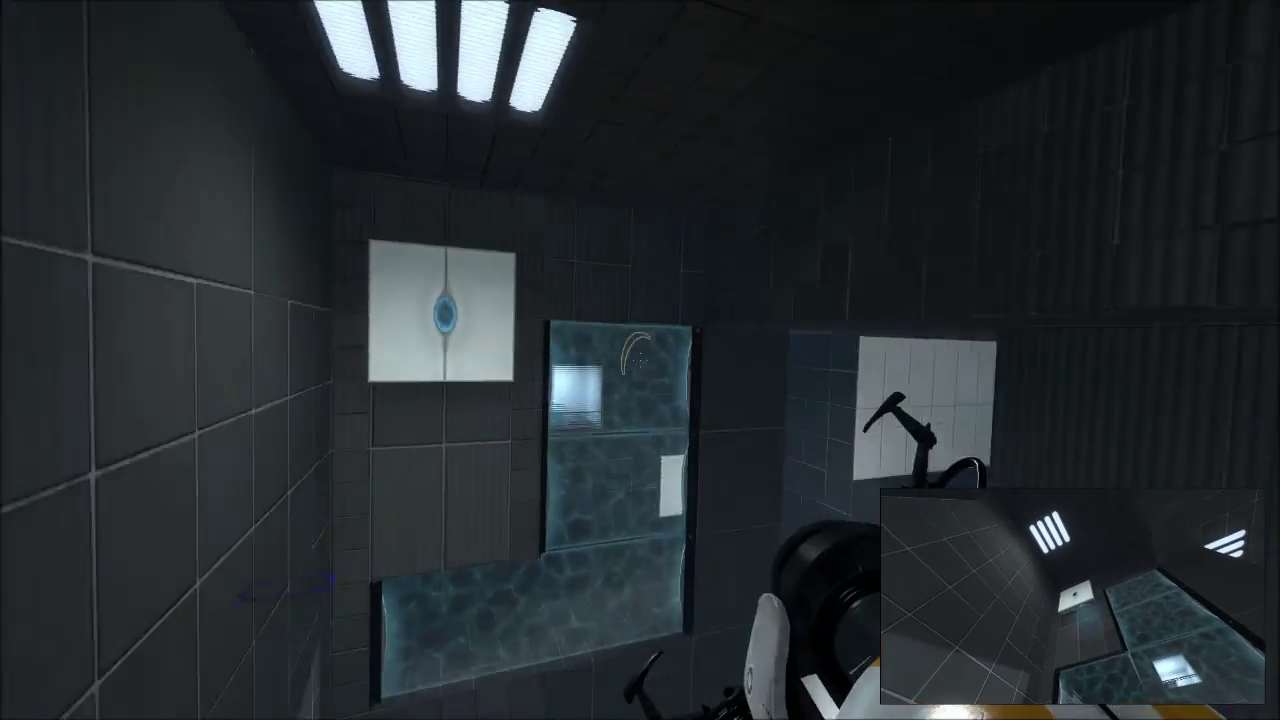
pyautogui.press('w')
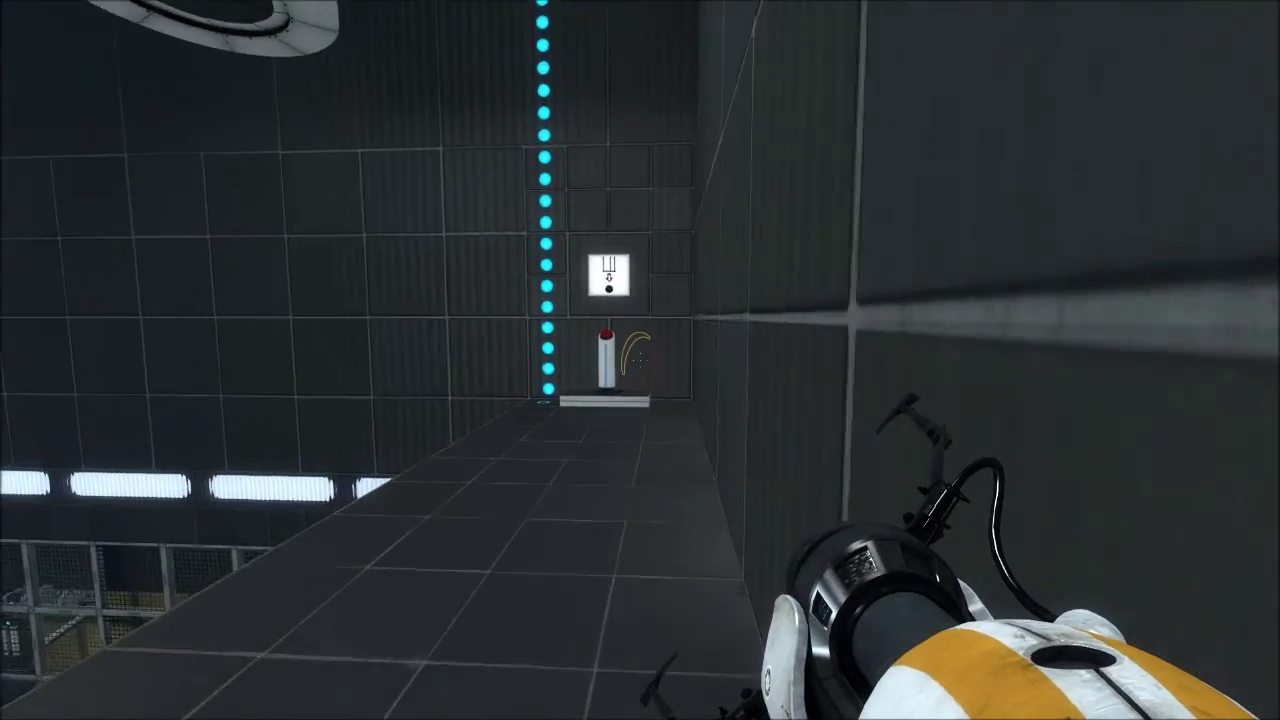
# - Press the pedestal switch, then look over the chamber and the core on the grating
pyautogui.press('e')
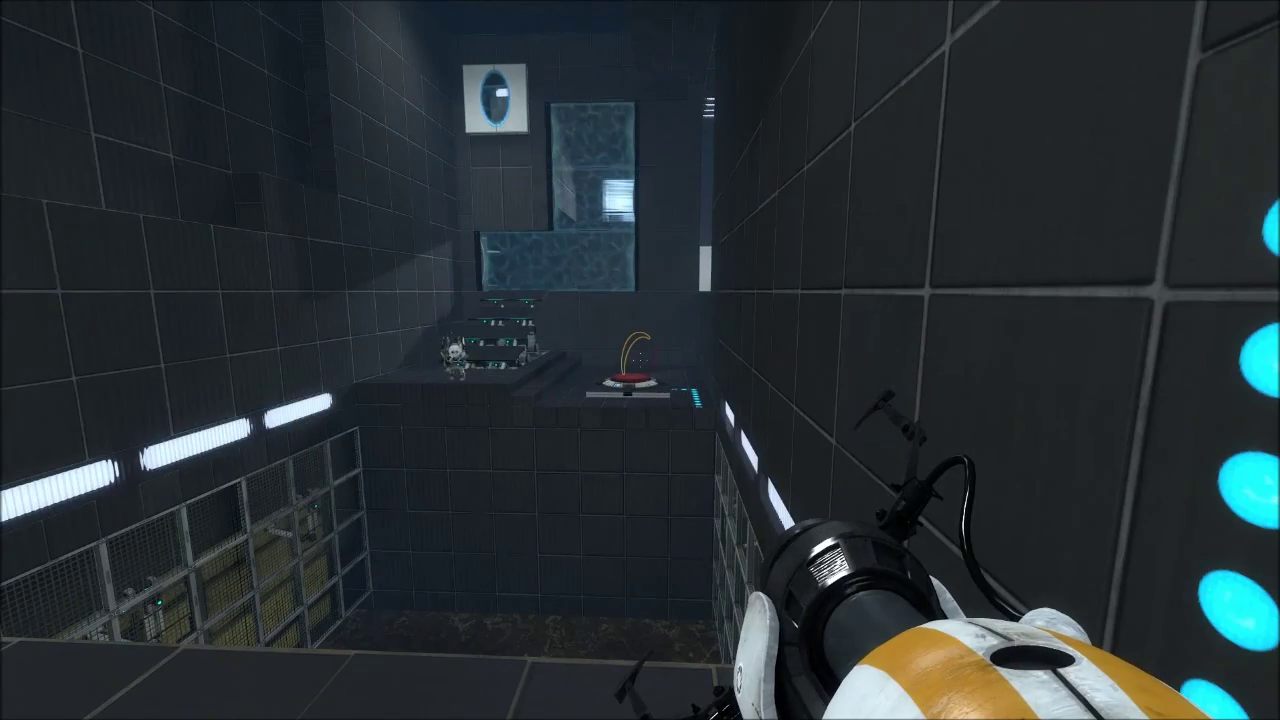
pyautogui.press('a')
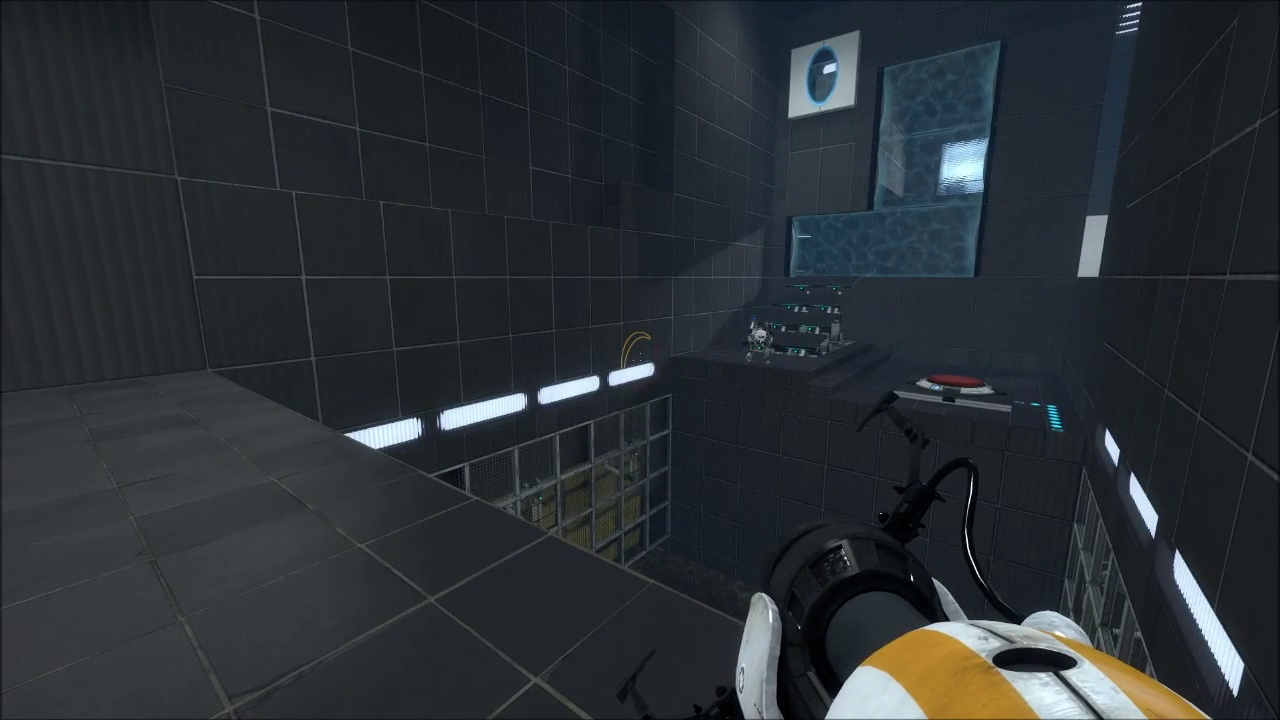
pyautogui.press('a')
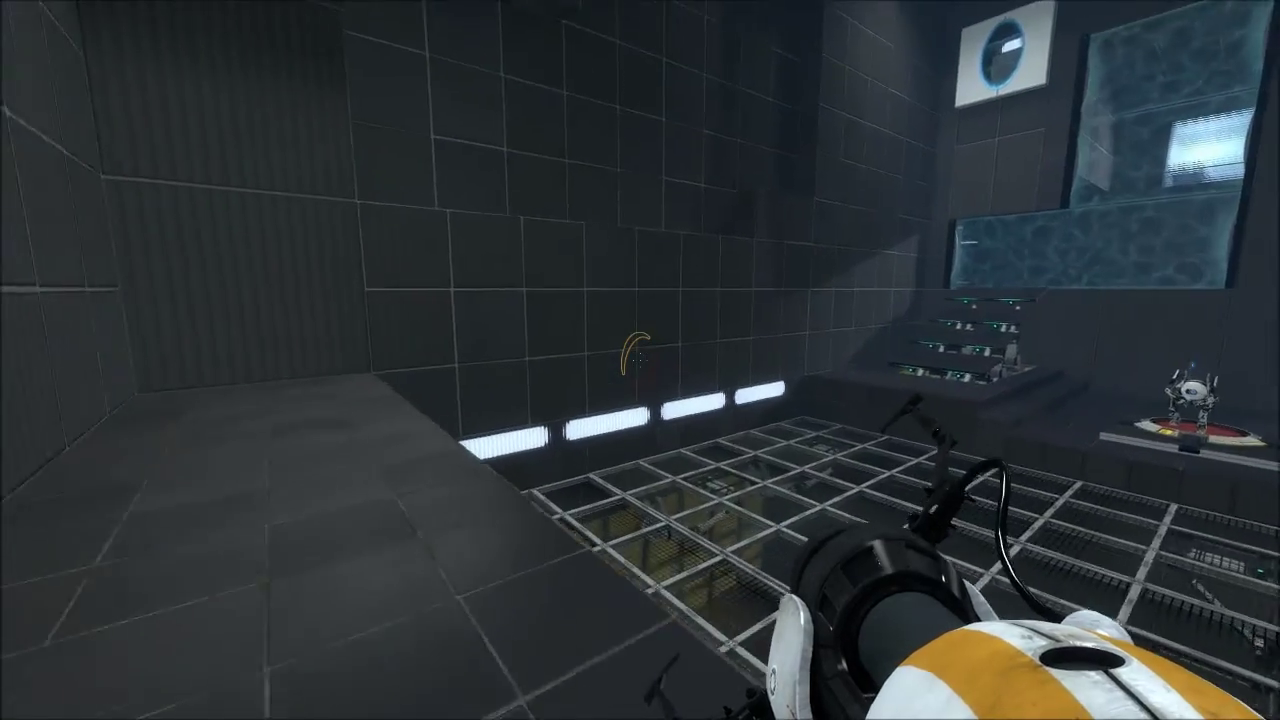
pyautogui.moveTo(640, 360); pyautogui.dragTo(640, 360)
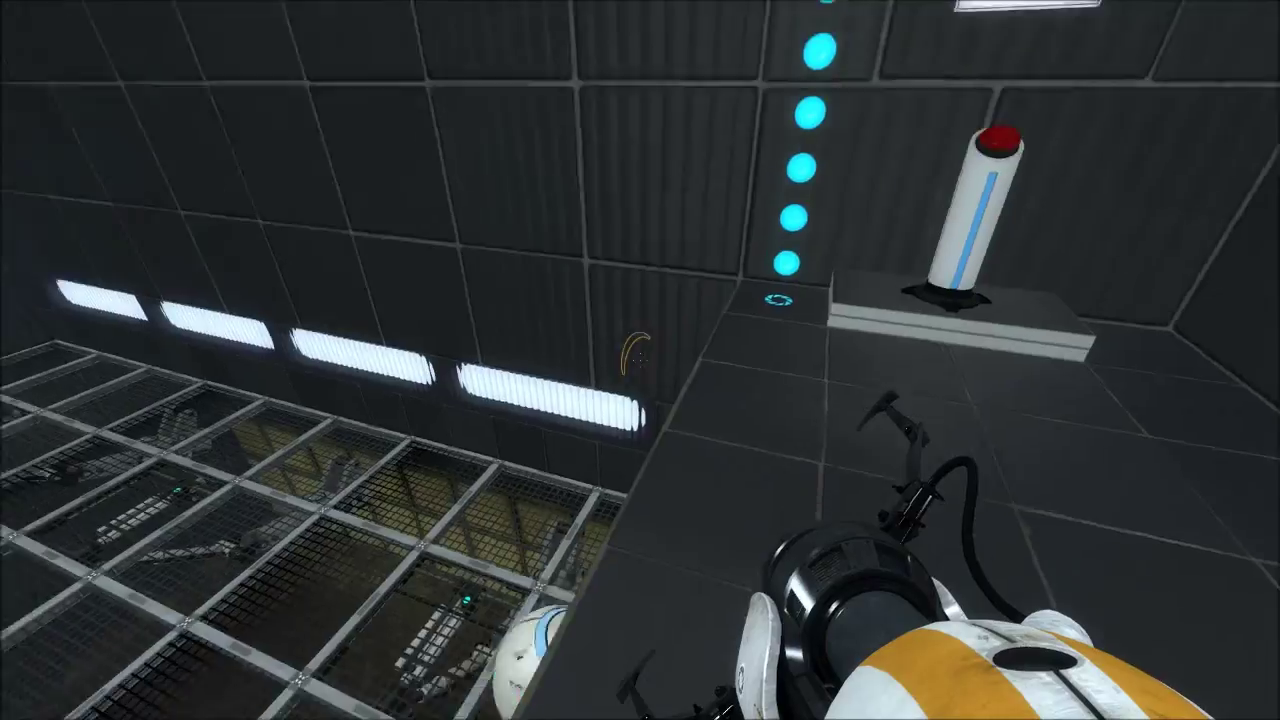
pyautogui.press('w')
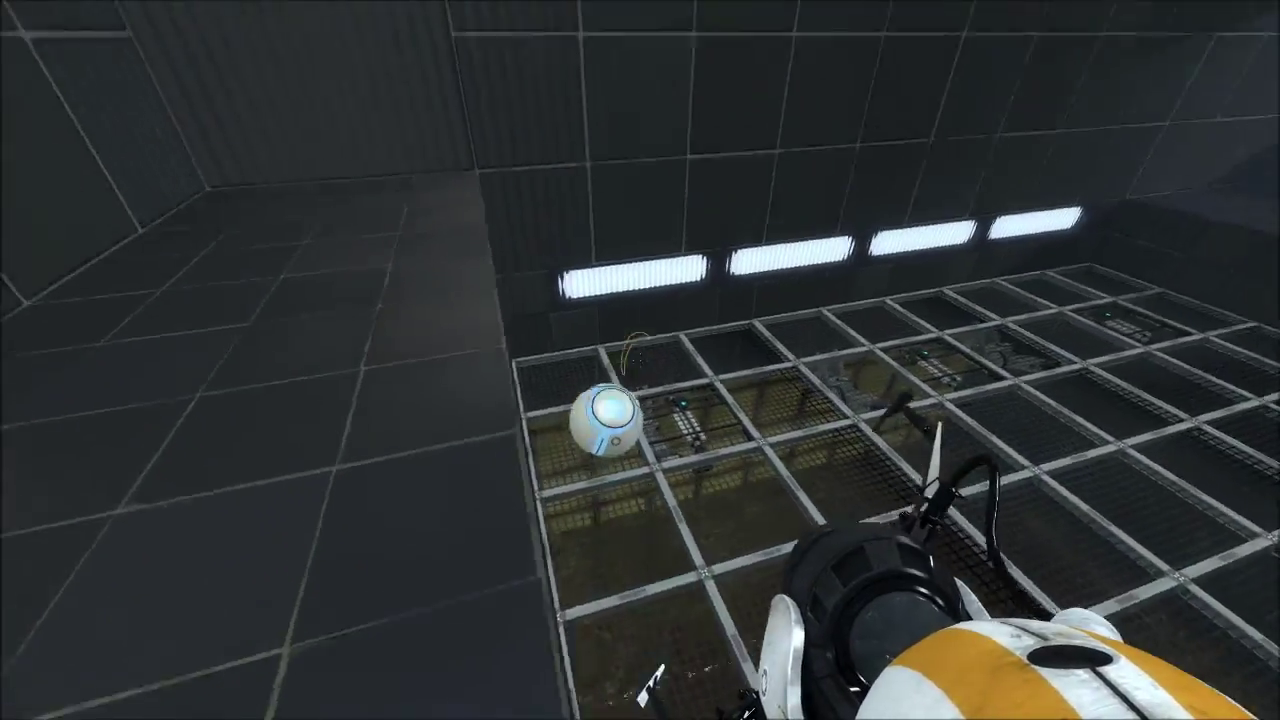
pyautogui.press('w')
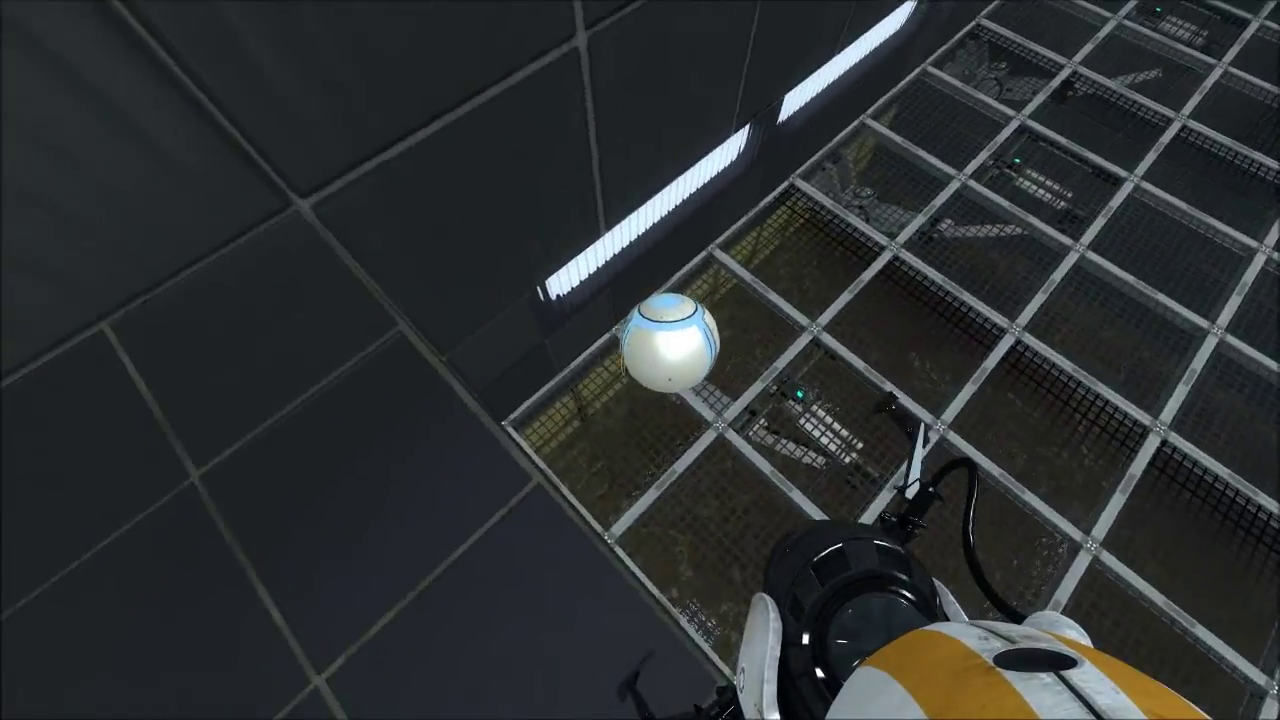
pyautogui.press('w')
pyautogui.press('w')
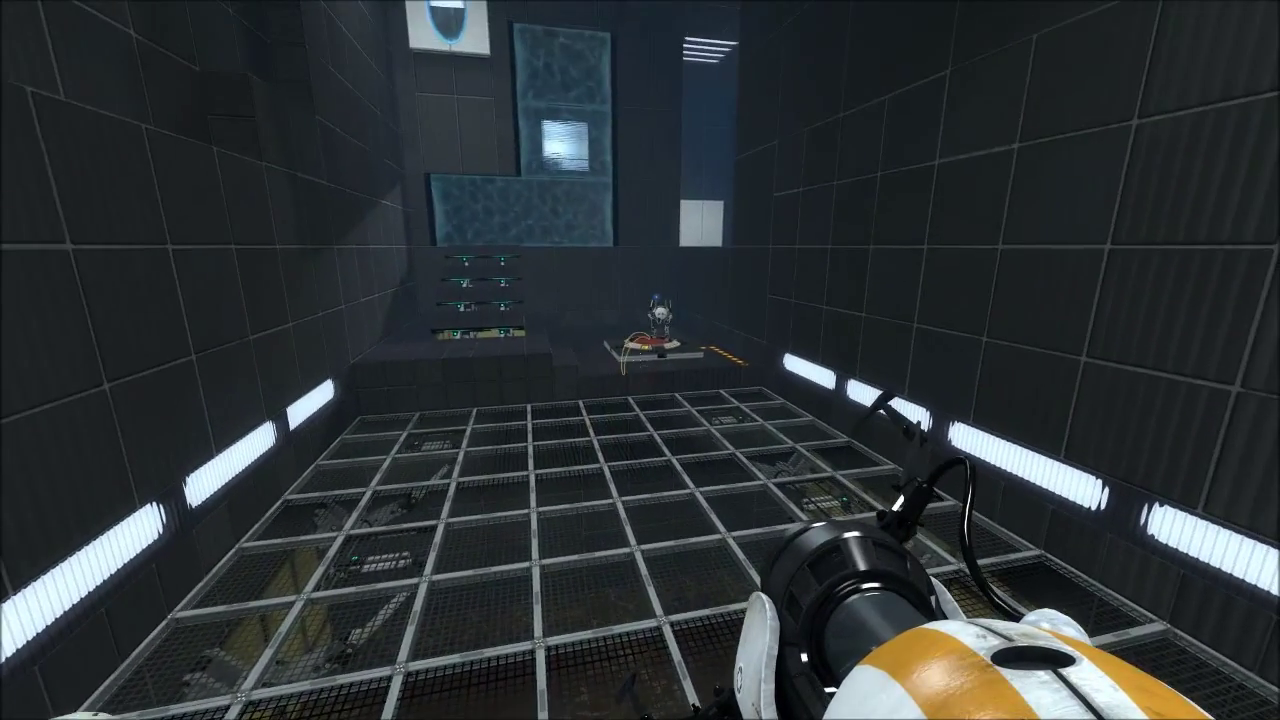
# - Cross the collapsing floor grating toward the red-topped pedestal button
pyautogui.press('w')
pyautogui.press('w')
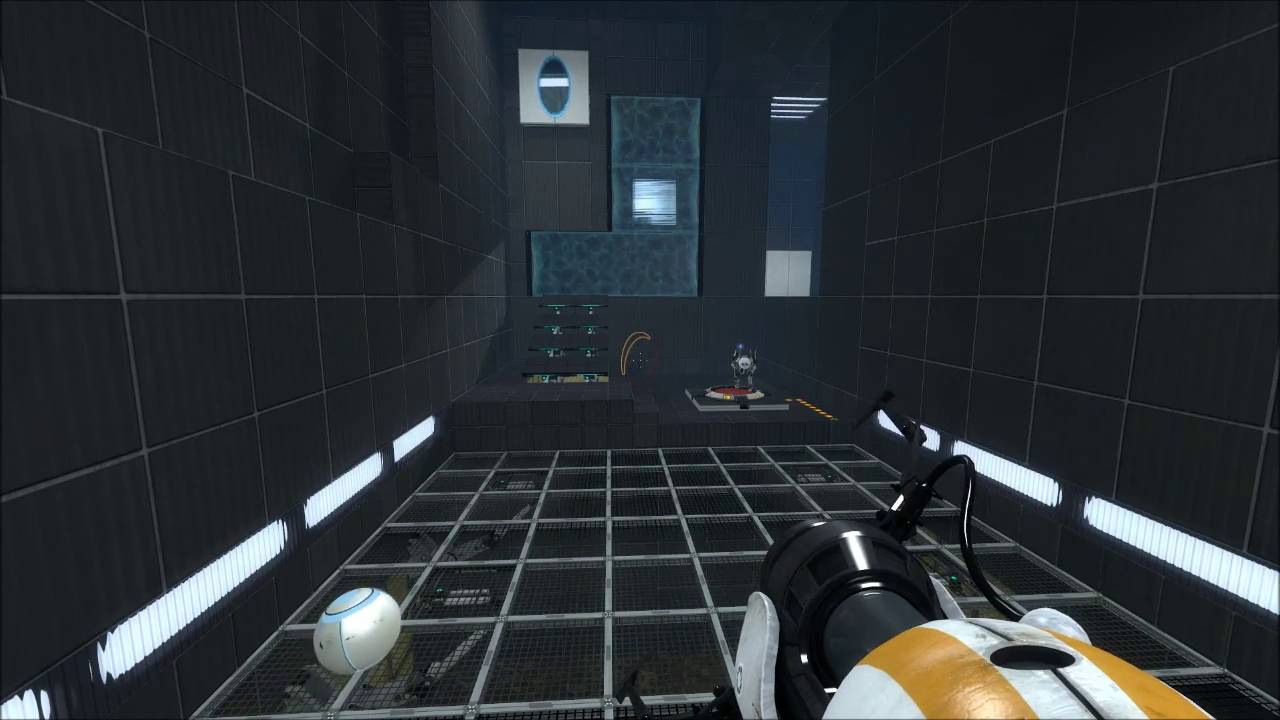
pyautogui.press('w')
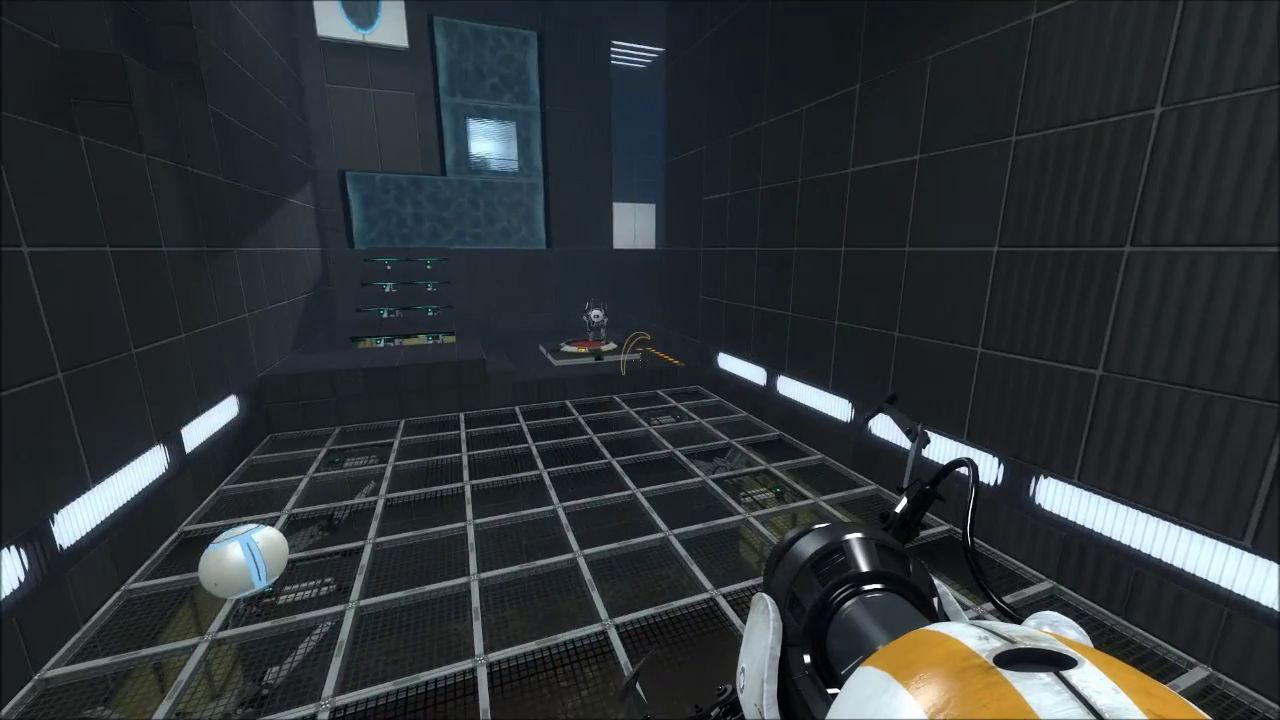
pyautogui.press('w')
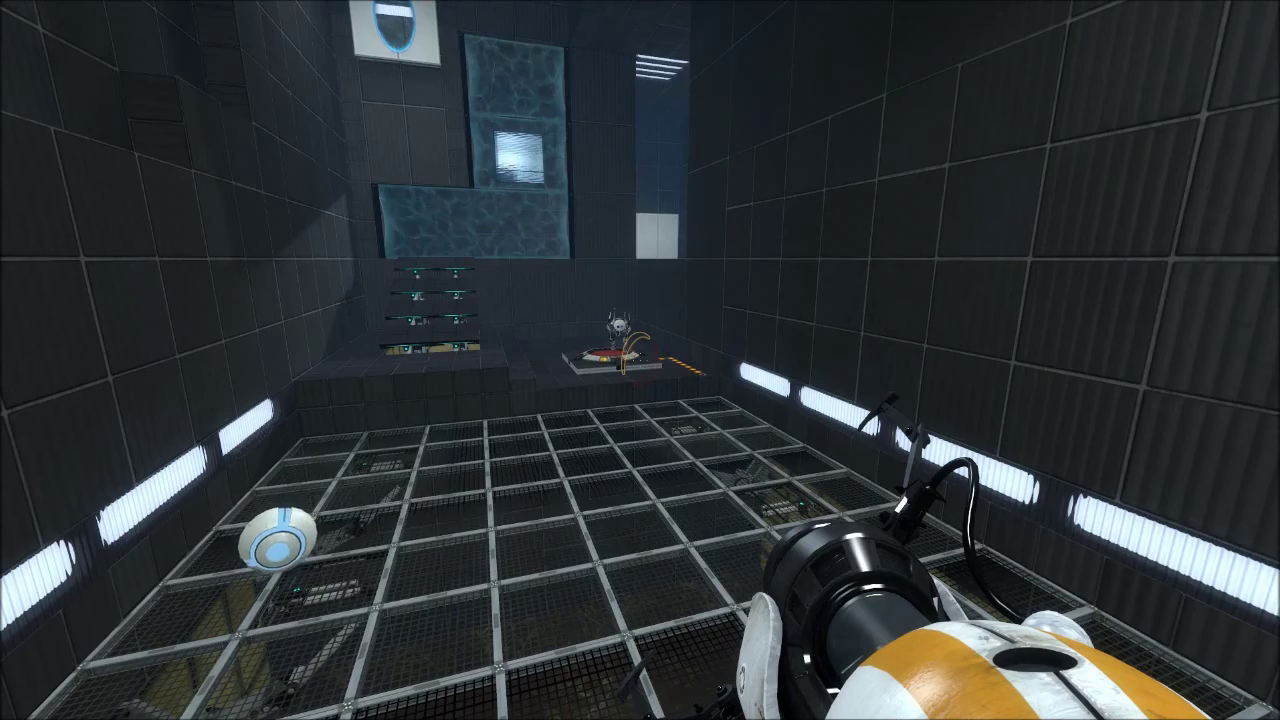
pyautogui.press('w')
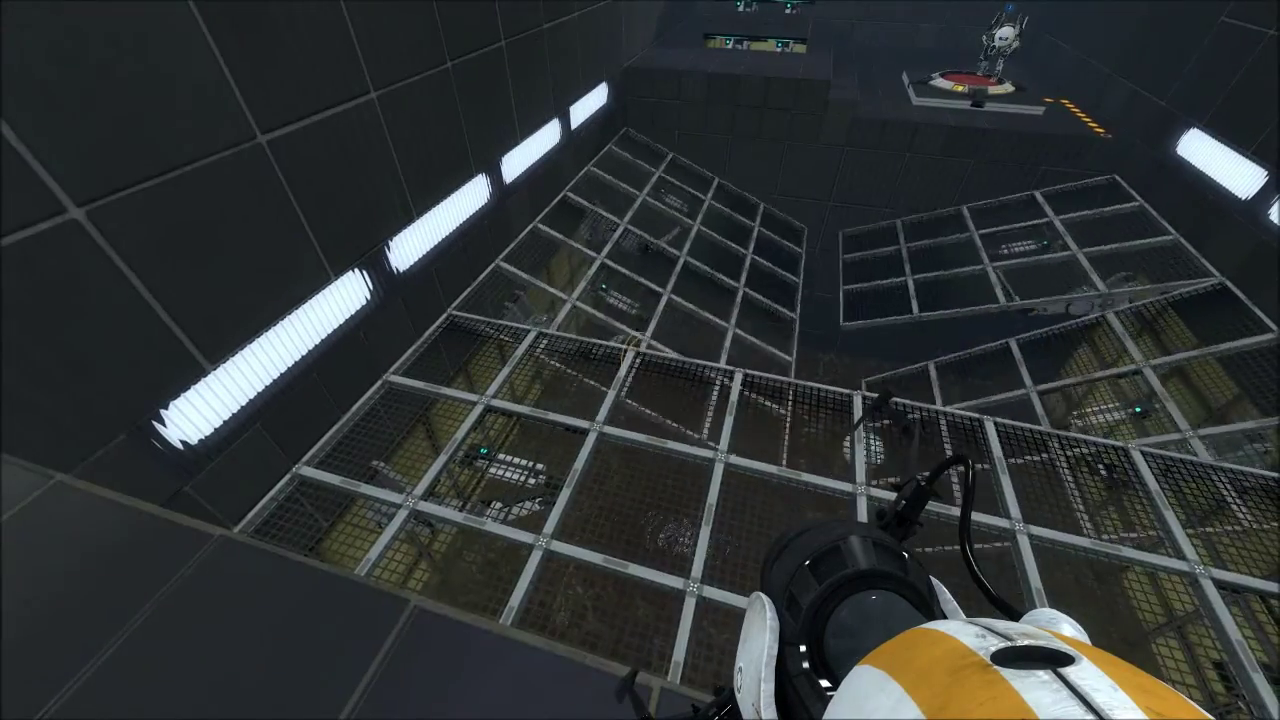
pyautogui.press('w')
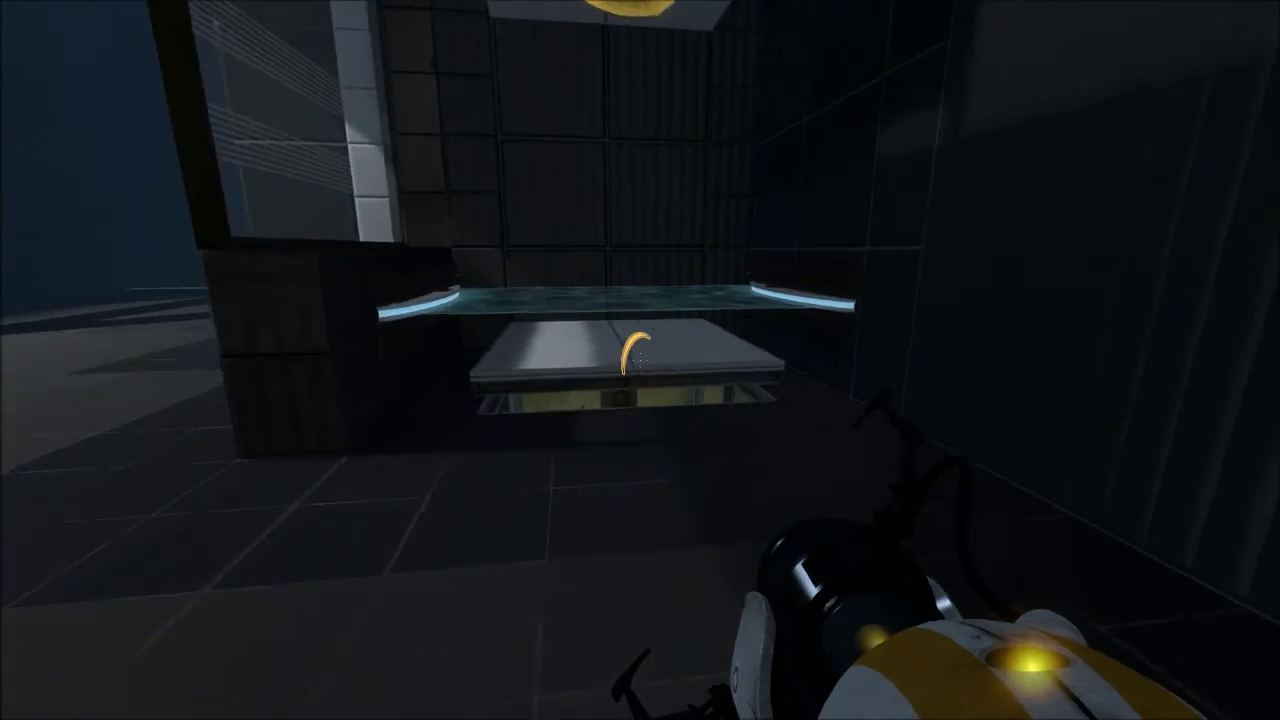
# - Fire portals onto the white panel above and the upper wall beside the arrow sign
pyautogui.click(640, 360)
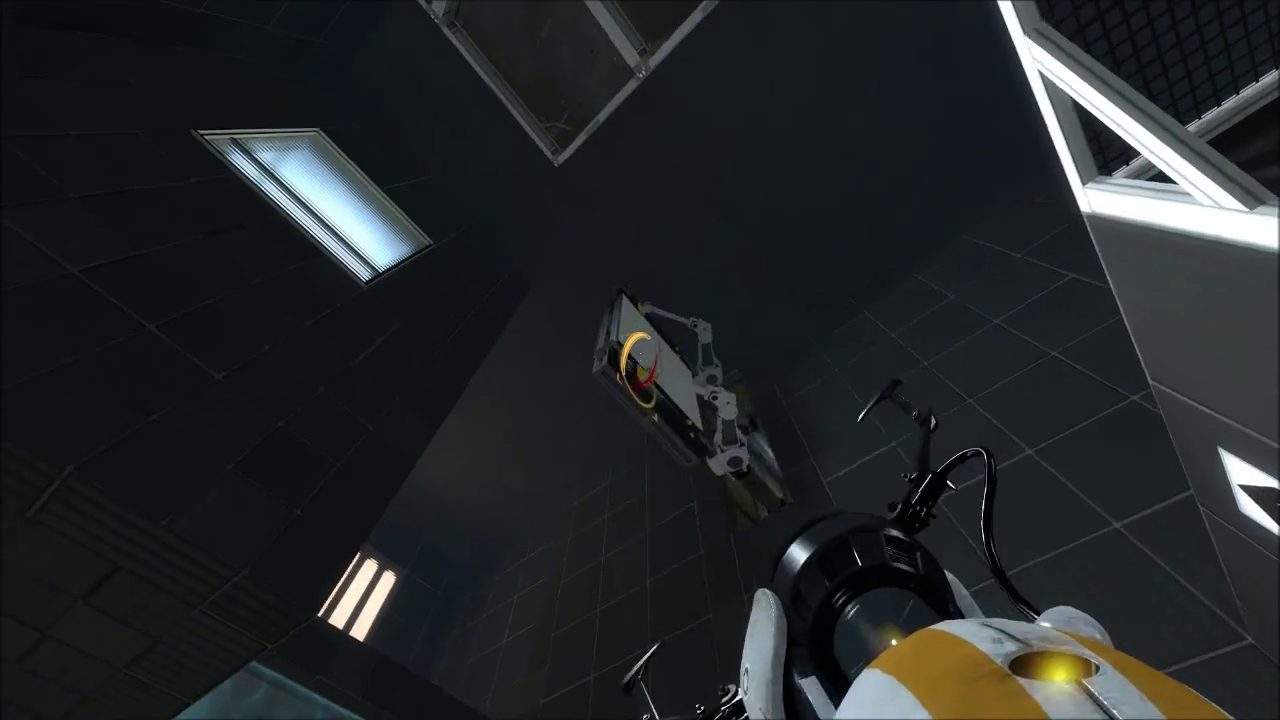
pyautogui.click(640, 360)
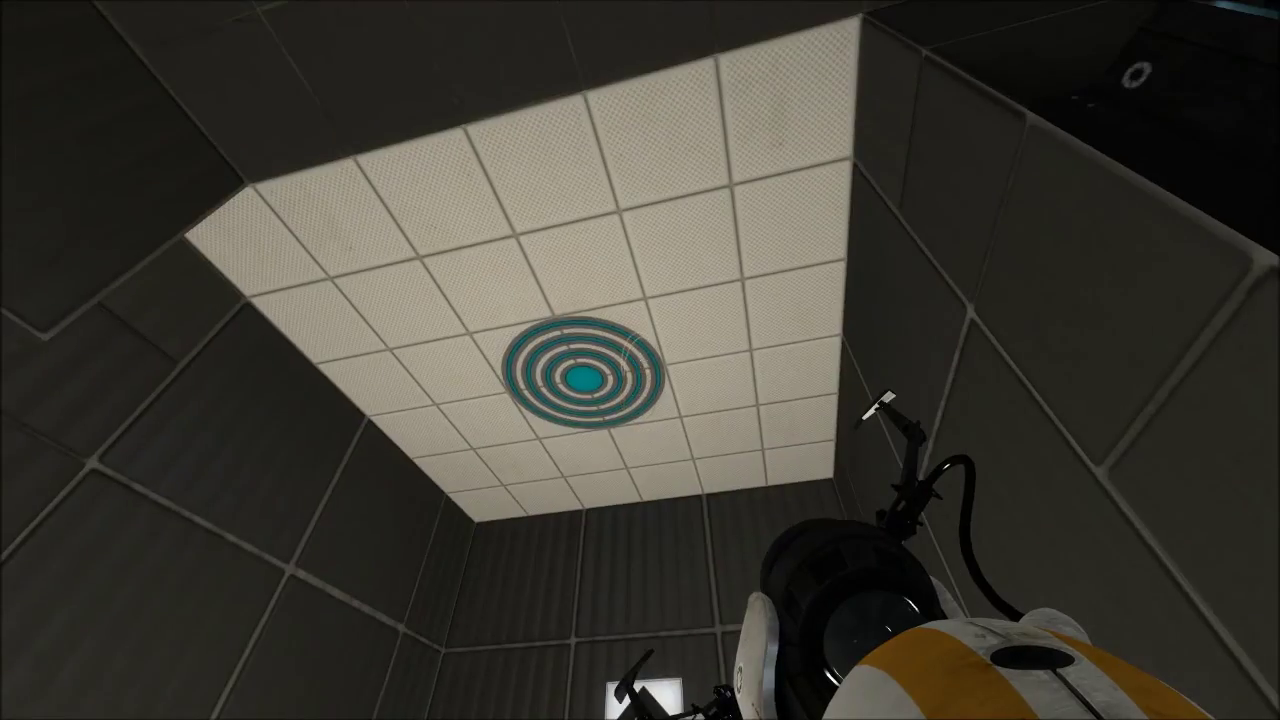
# - Place a portal on the high ceiling target
pyautogui.rightClick(640, 360)
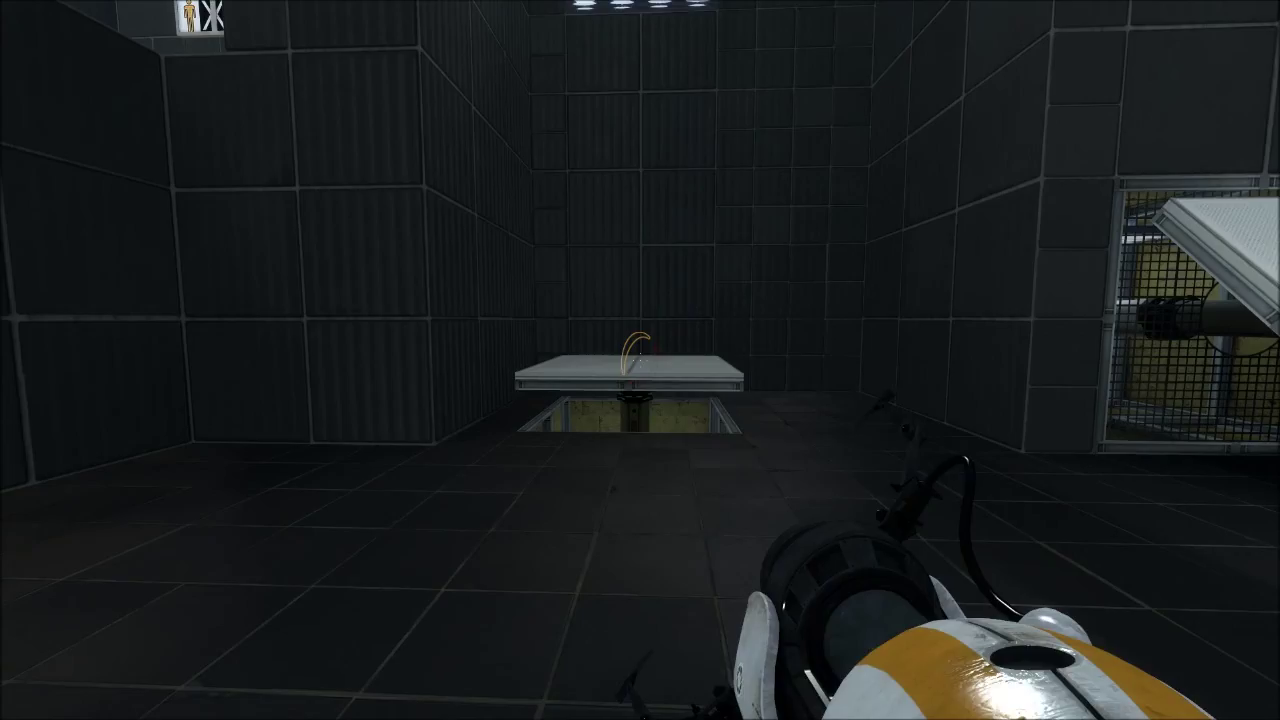
# - Portal the low floor panel, grab the cube, set it on the ledge, and pick it back up
pyautogui.click(640, 360)
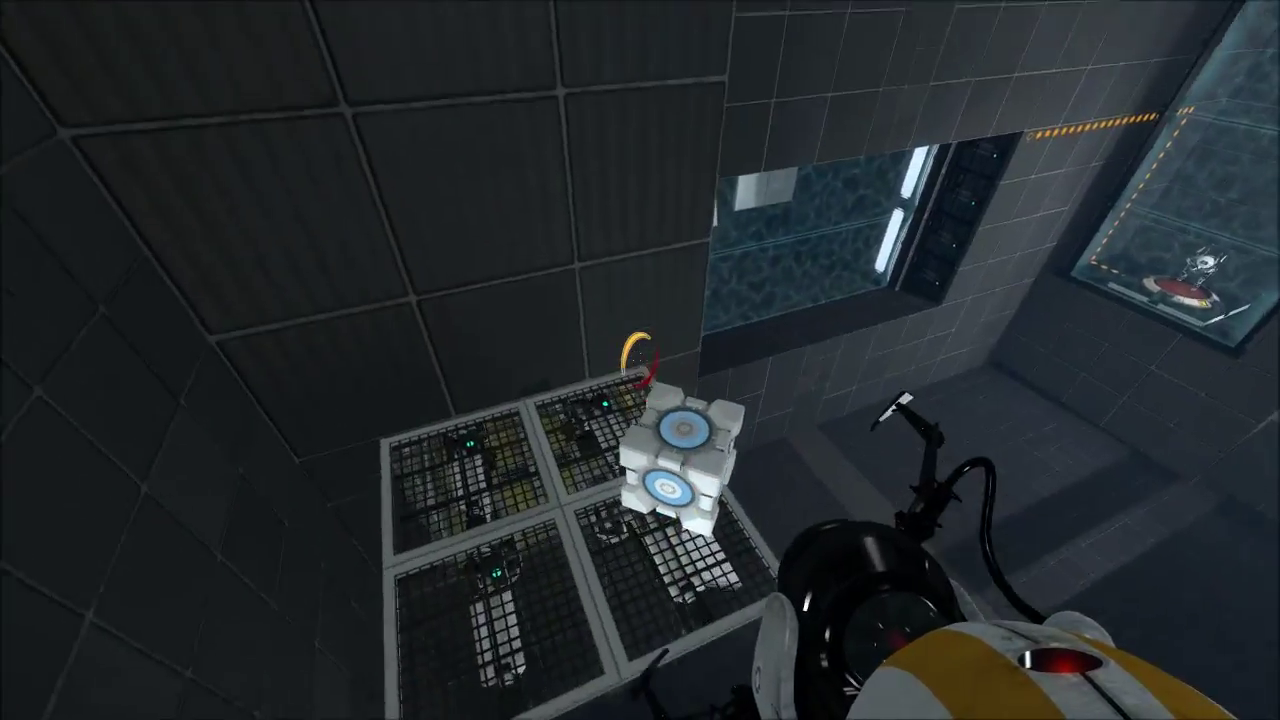
pyautogui.press('e')
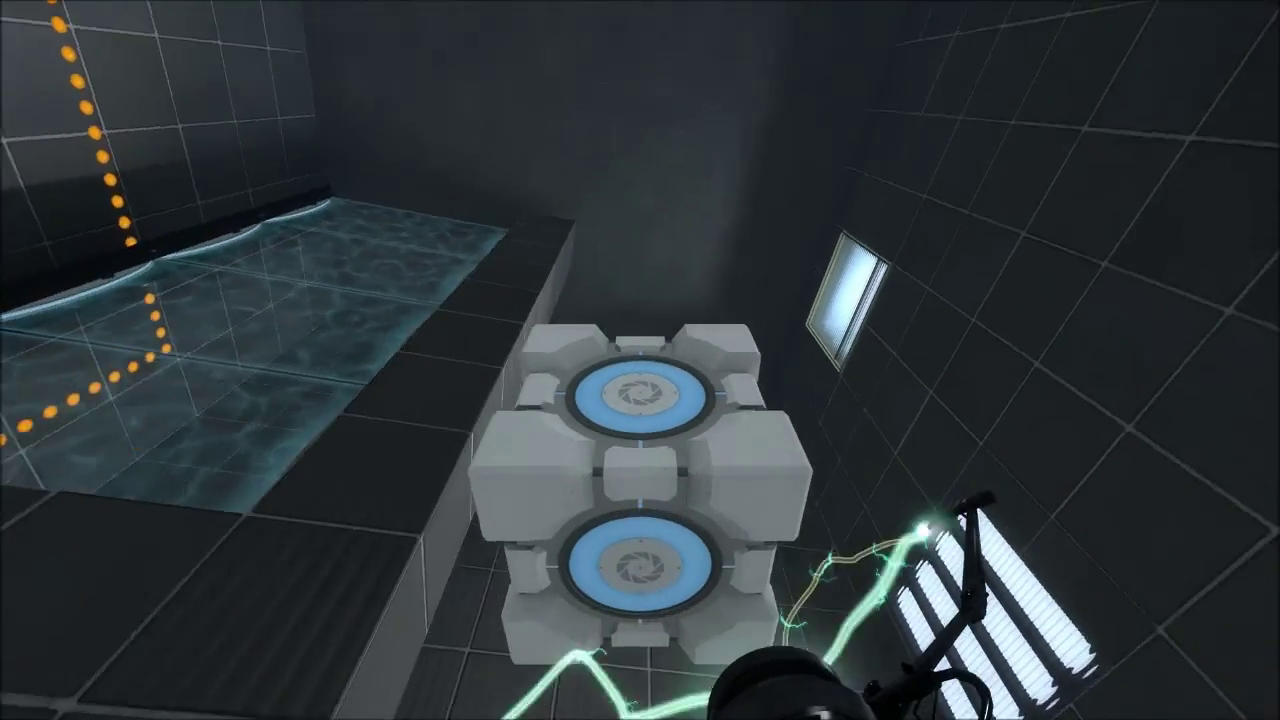
pyautogui.press('e')
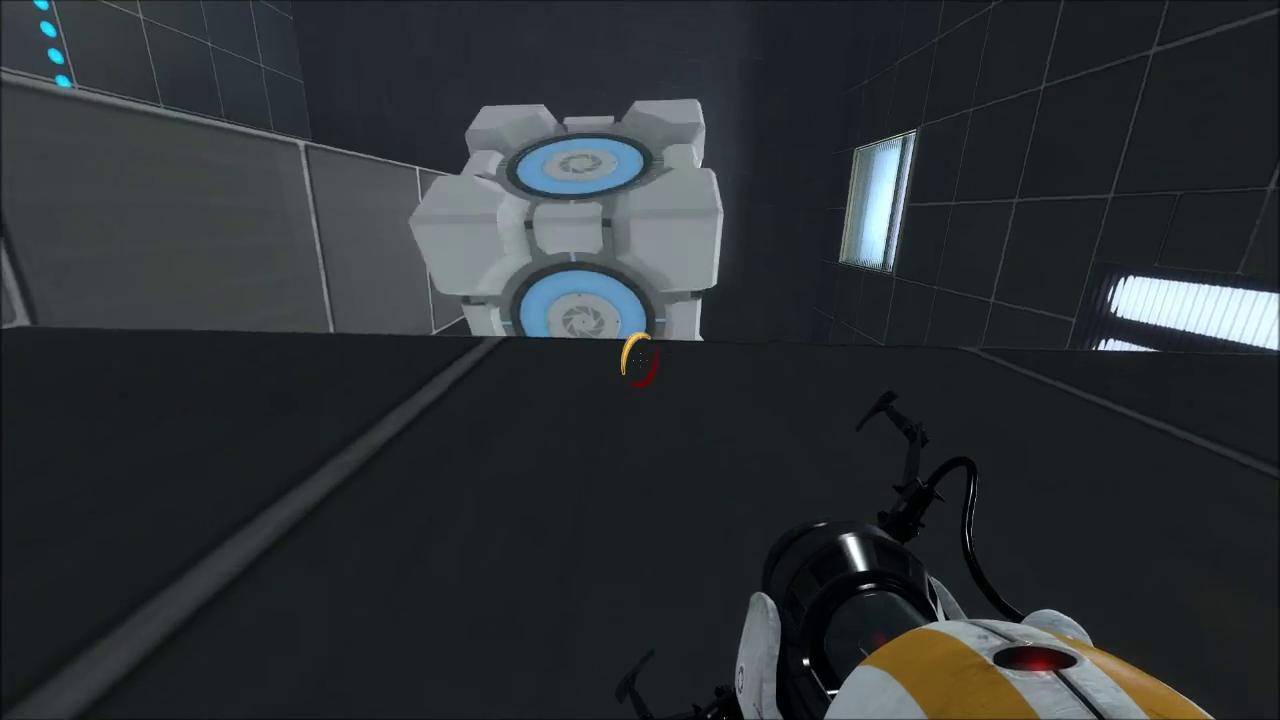
pyautogui.press('e')
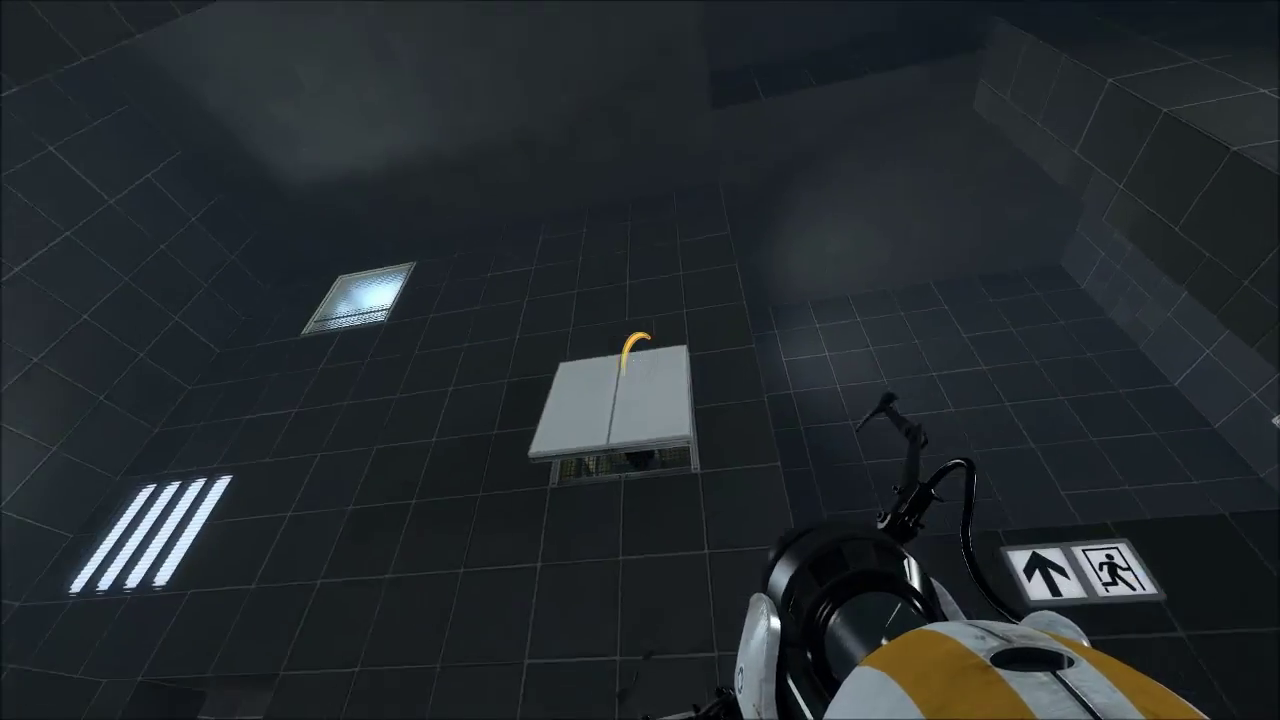
pyautogui.click(640, 355)
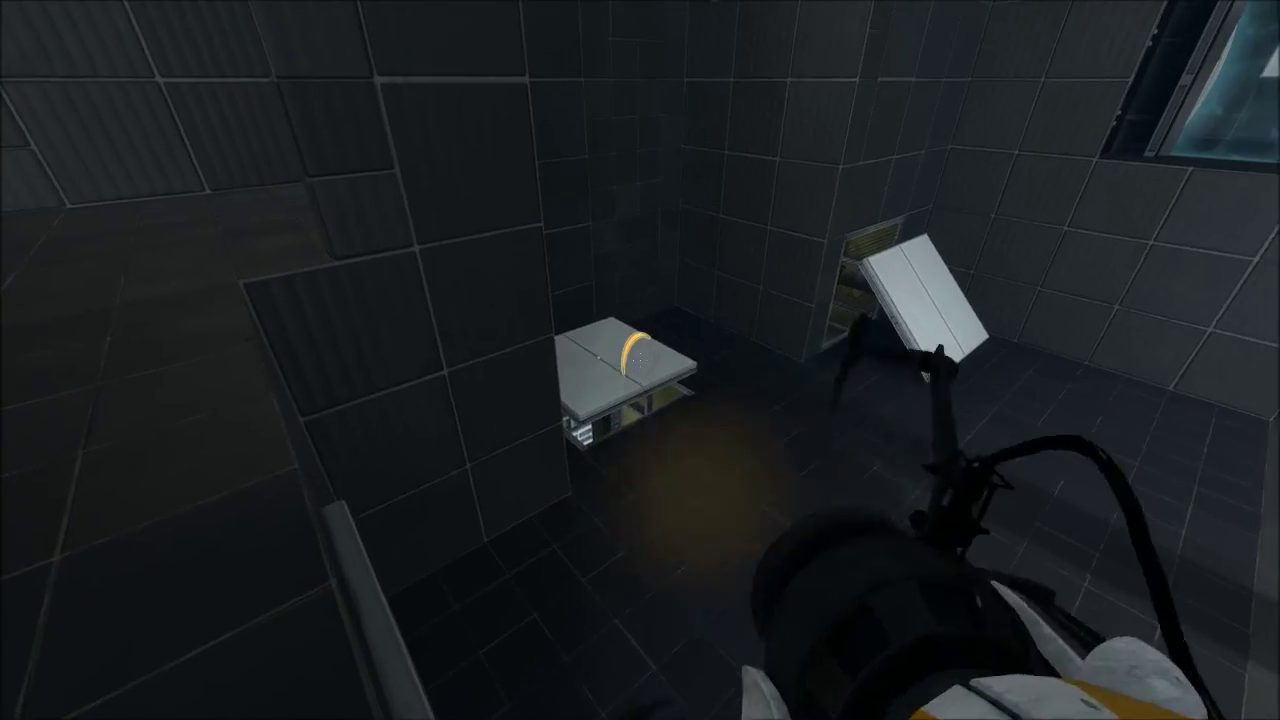
# - Link portals on the white wall panel and the tilted panel so the partner robot drops to the floor
pyautogui.rightClick(640, 360)
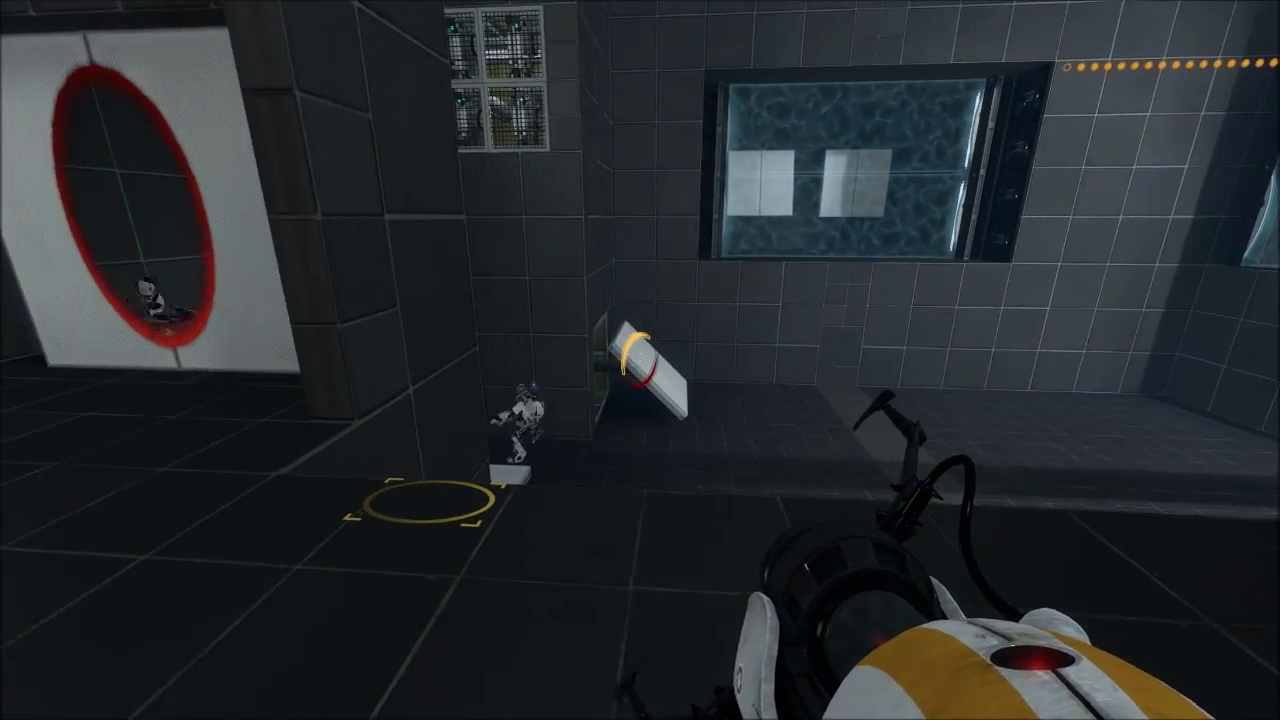
pyautogui.rightClick(640, 360)
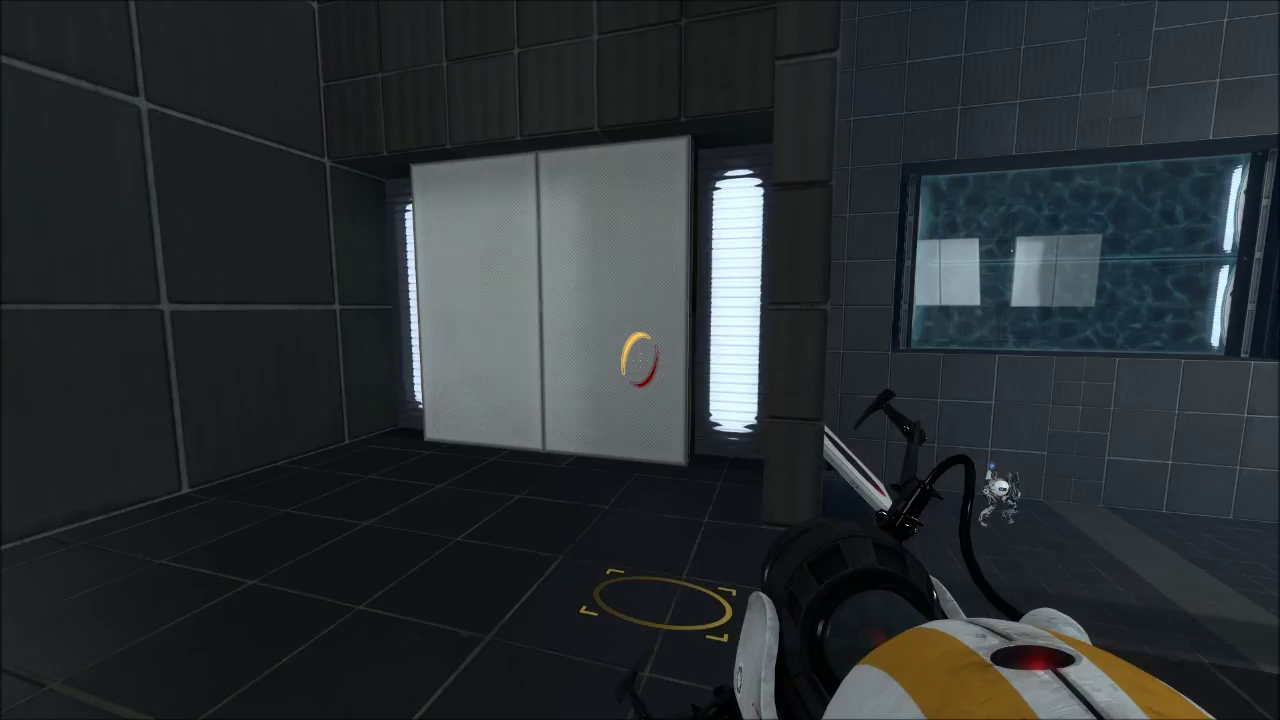
pyautogui.rightClick(640, 360)
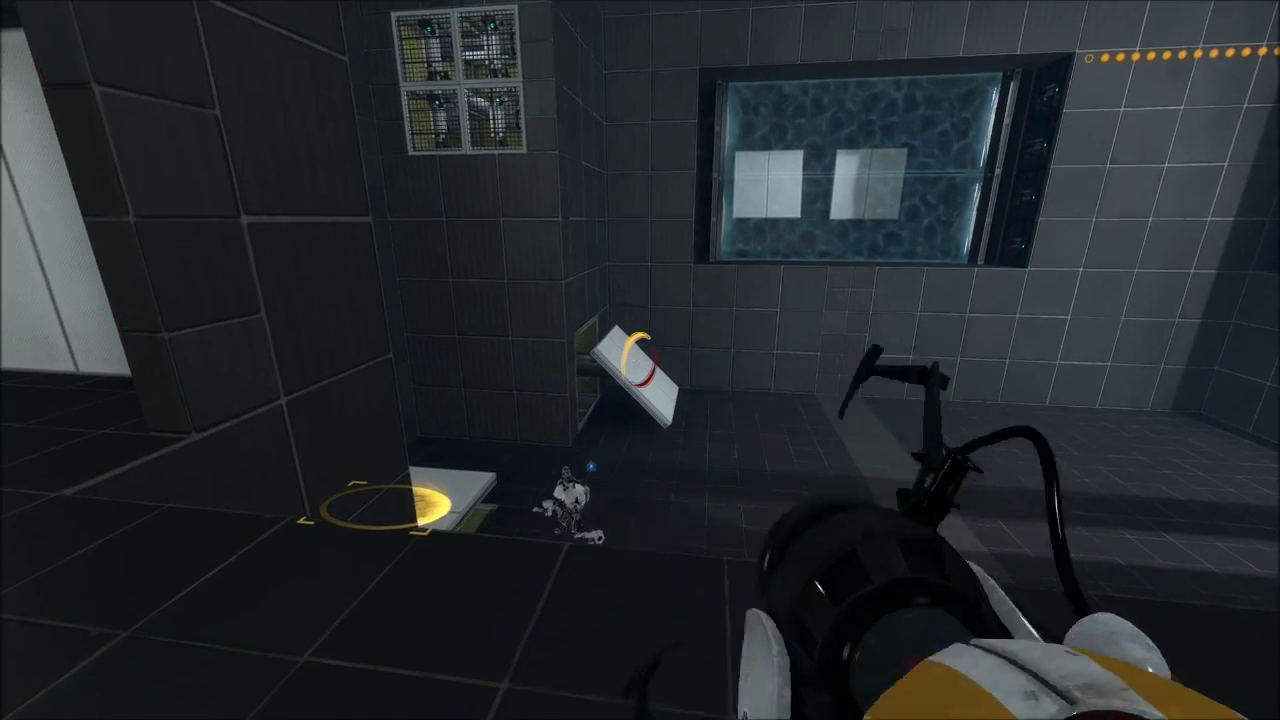
pyautogui.rightClick(640, 360)
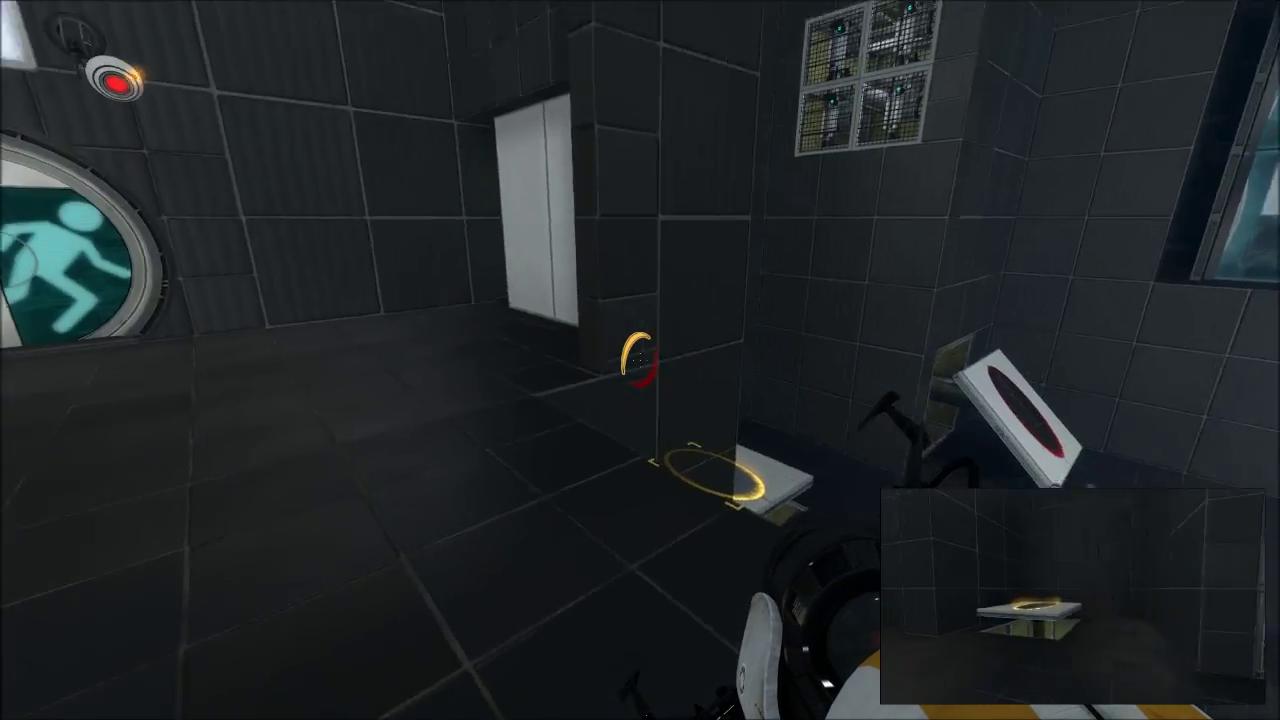
pyautogui.click(640, 360)
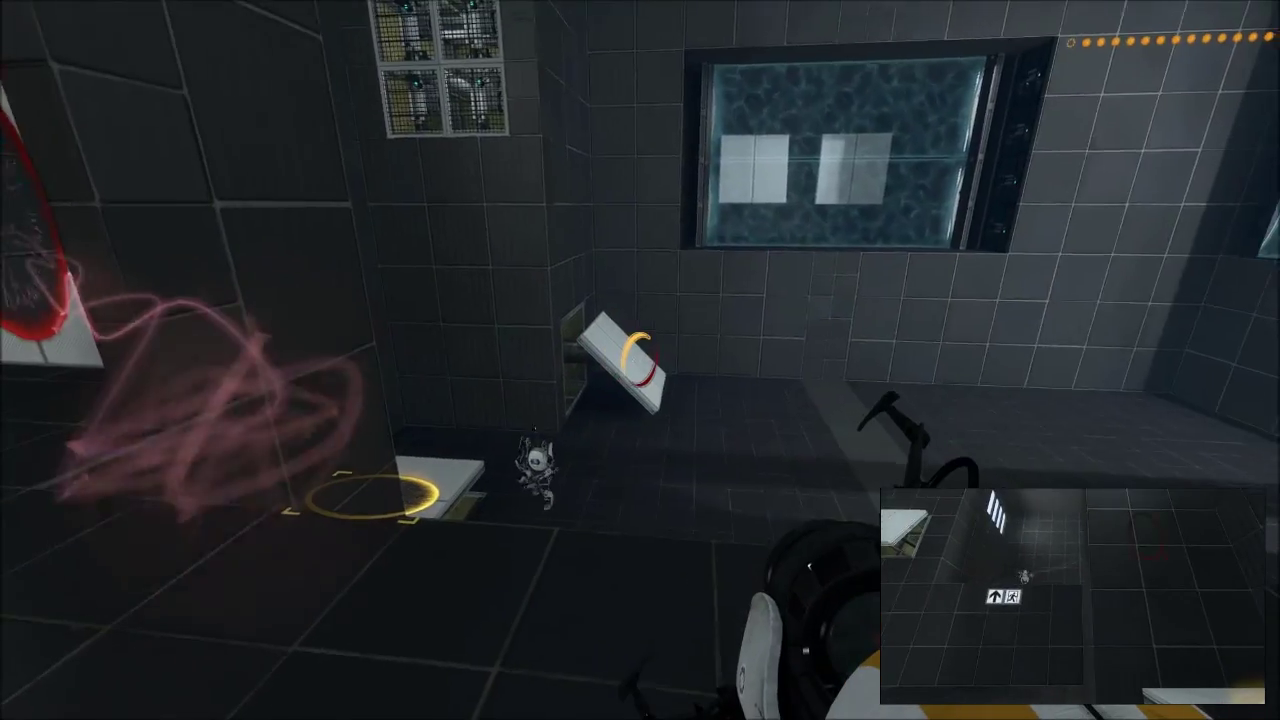
# - Pair the tilted panel with the left wall, then with the wall panels near the exit door
pyautogui.rightClick(640, 360)
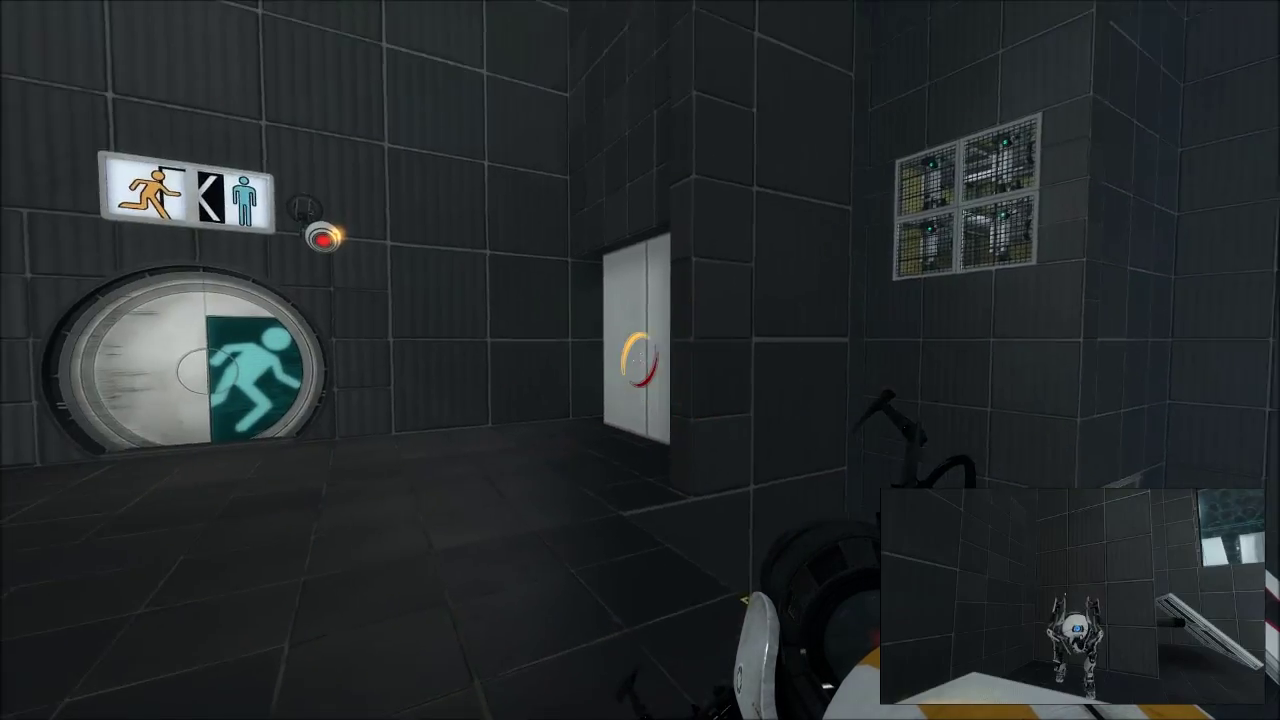
pyautogui.click(640, 360)
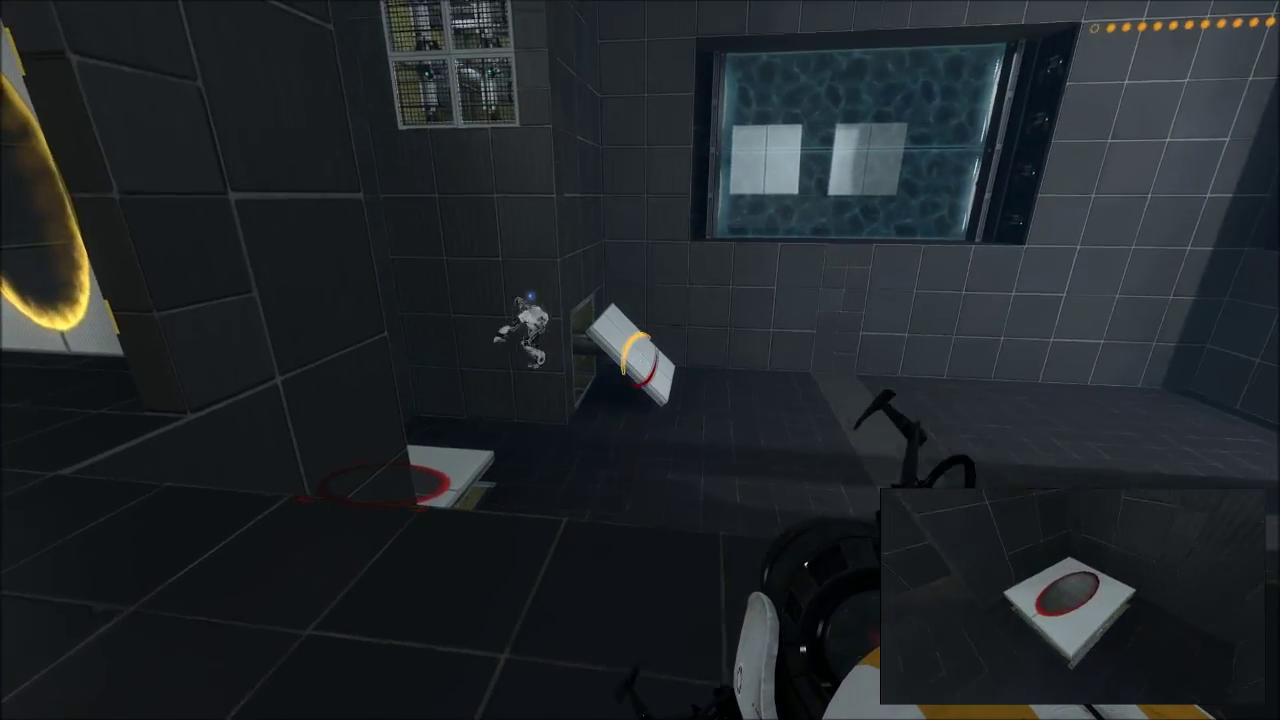
pyautogui.rightClick(640, 360)
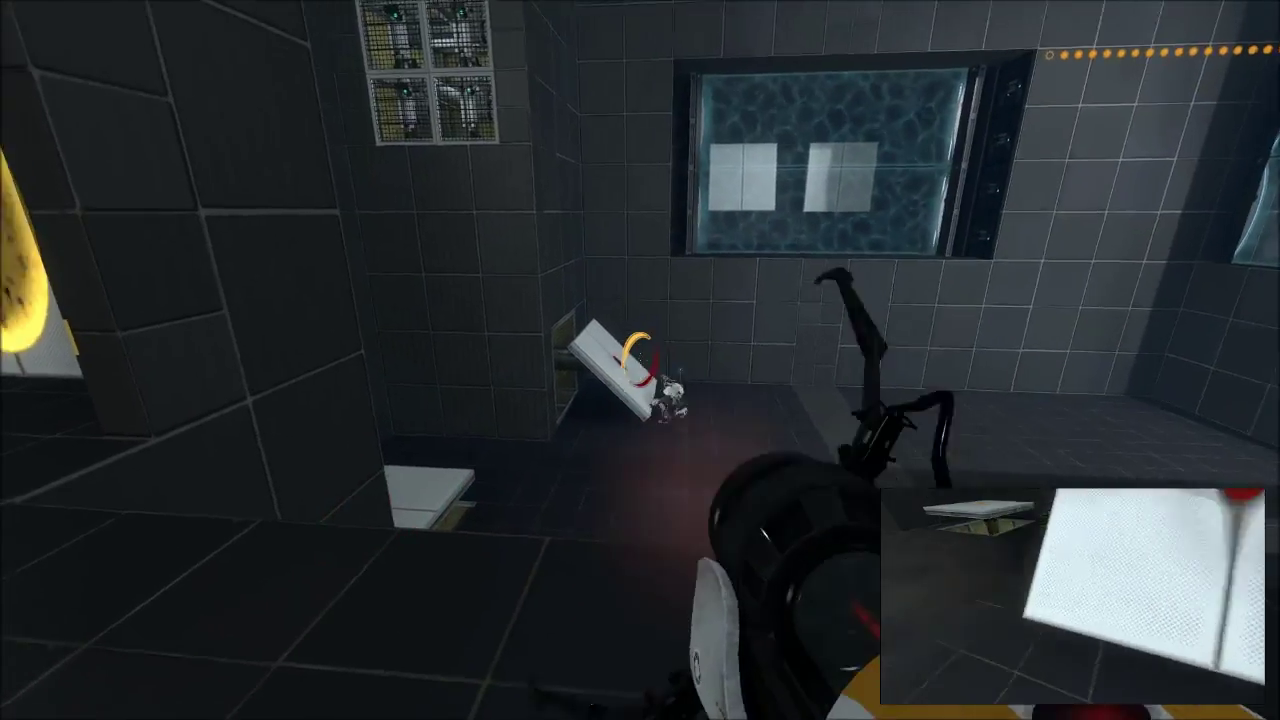
pyautogui.click(640, 360)
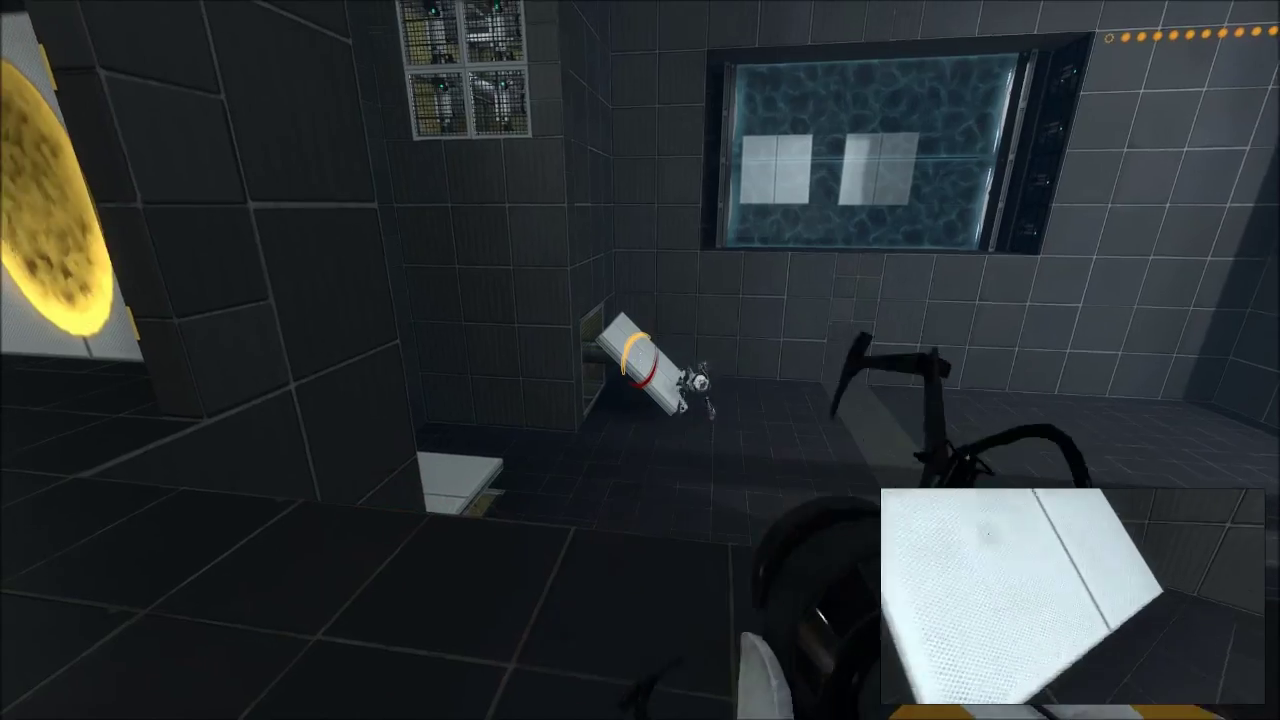
pyautogui.rightClick(640, 360)
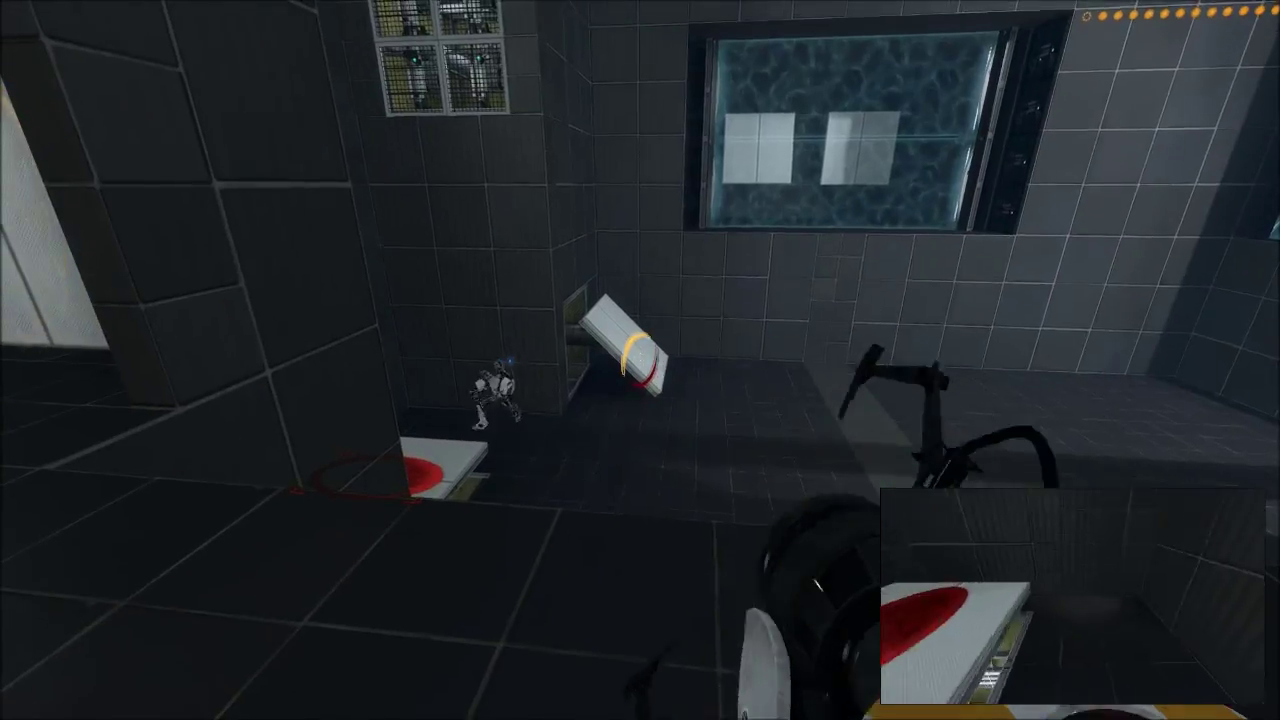
pyautogui.click(640, 360)
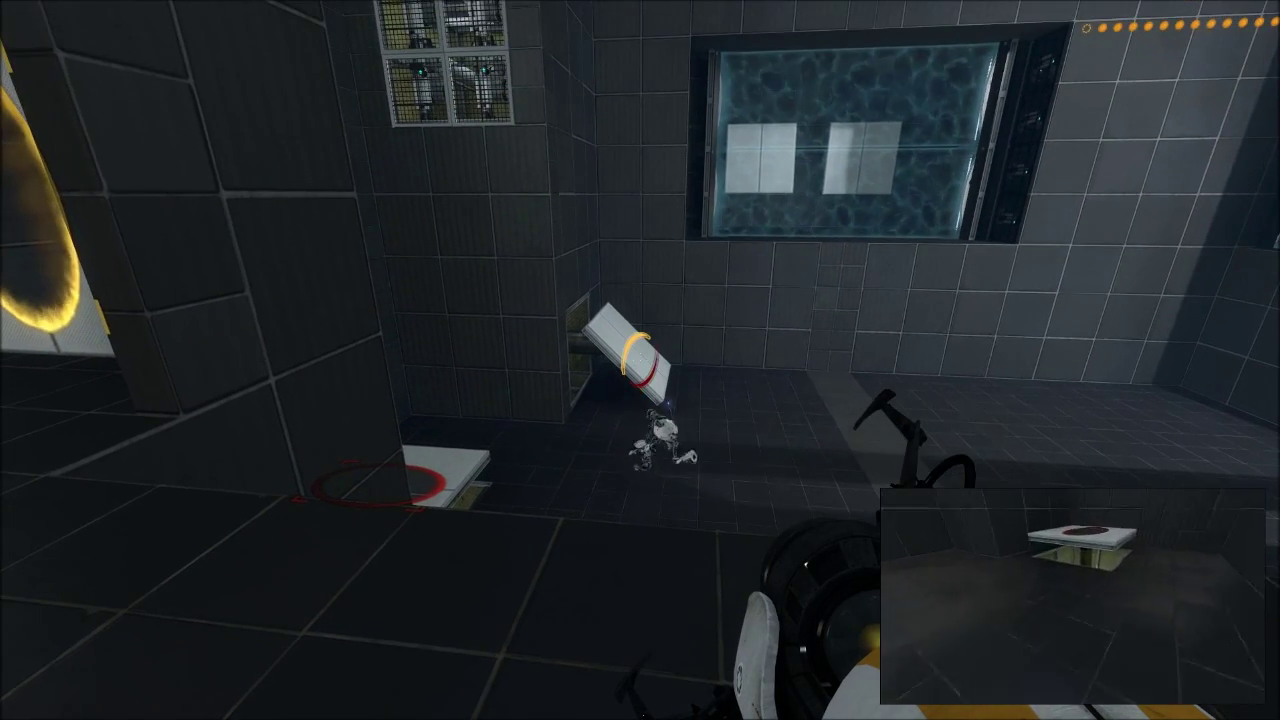
pyautogui.click(640, 360)
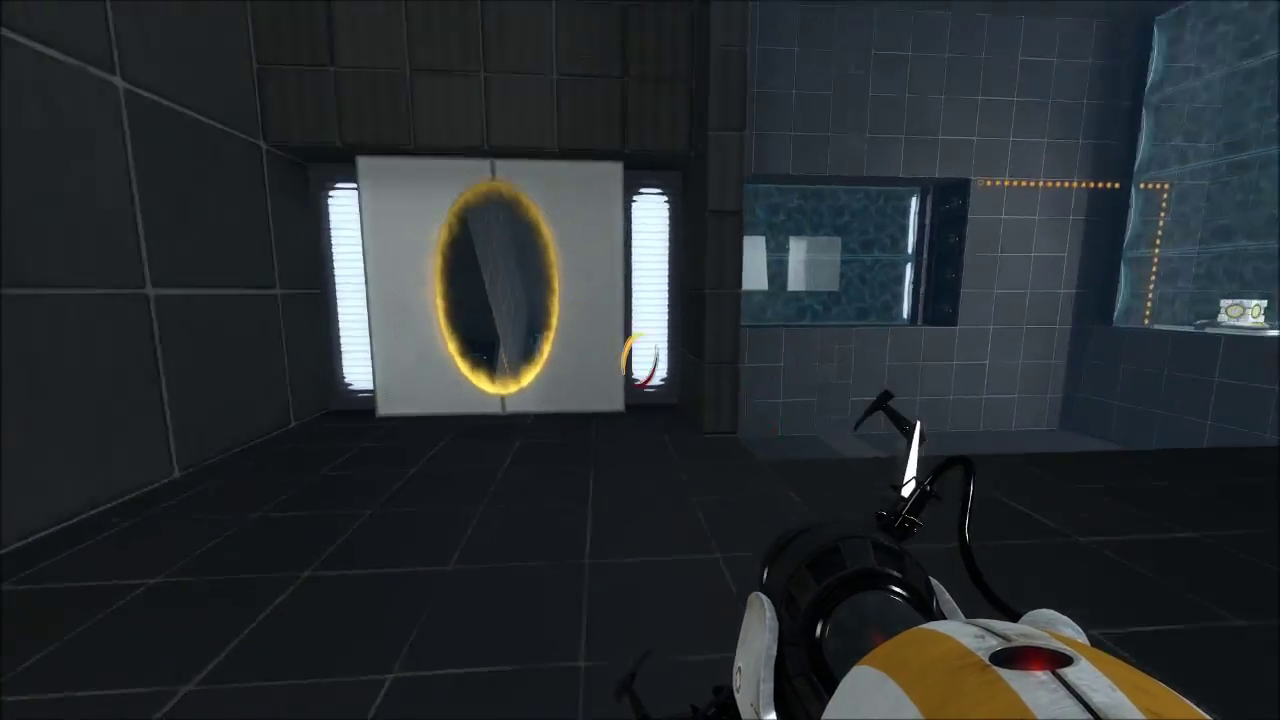
# - Re-place the portal on the wall panel and go through to the exit and hub
pyautogui.click(640, 360)
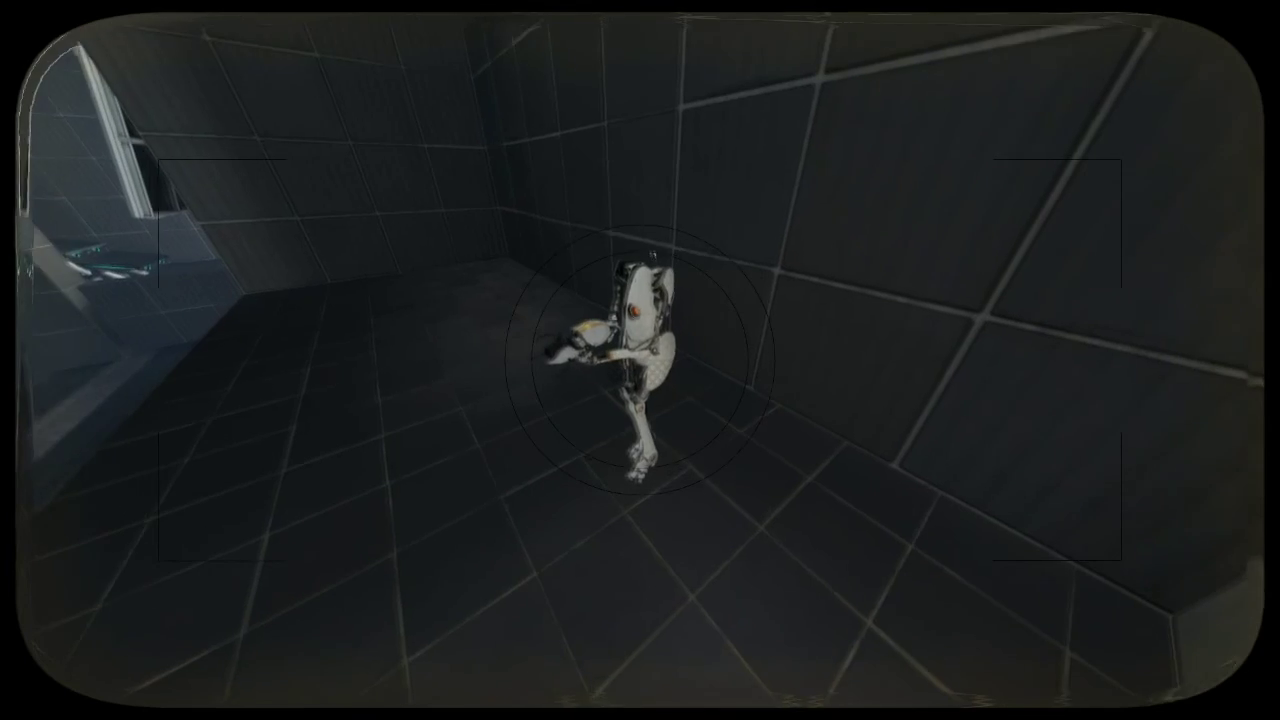